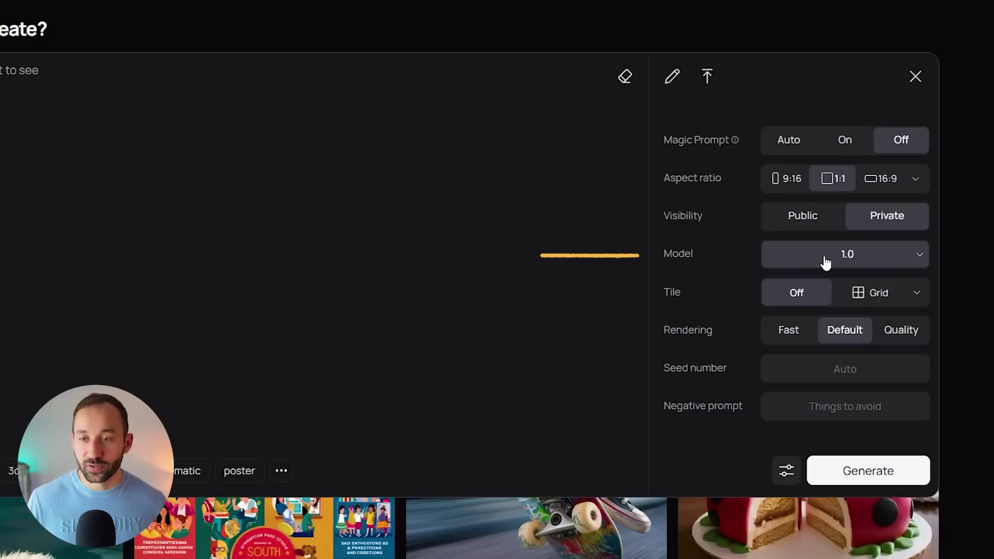
Switch the generation model to 2.0 (beta).
click(846, 257)
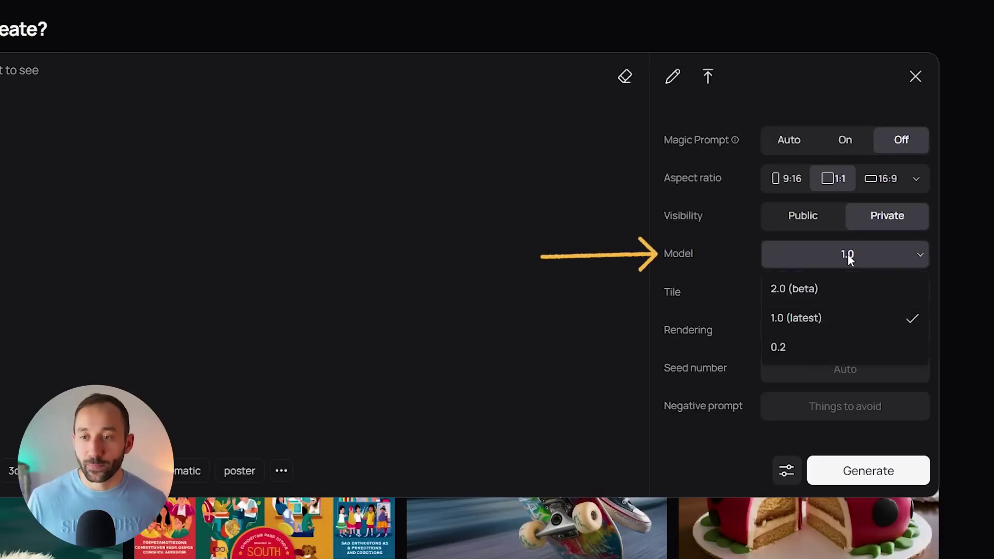
click(816, 290)
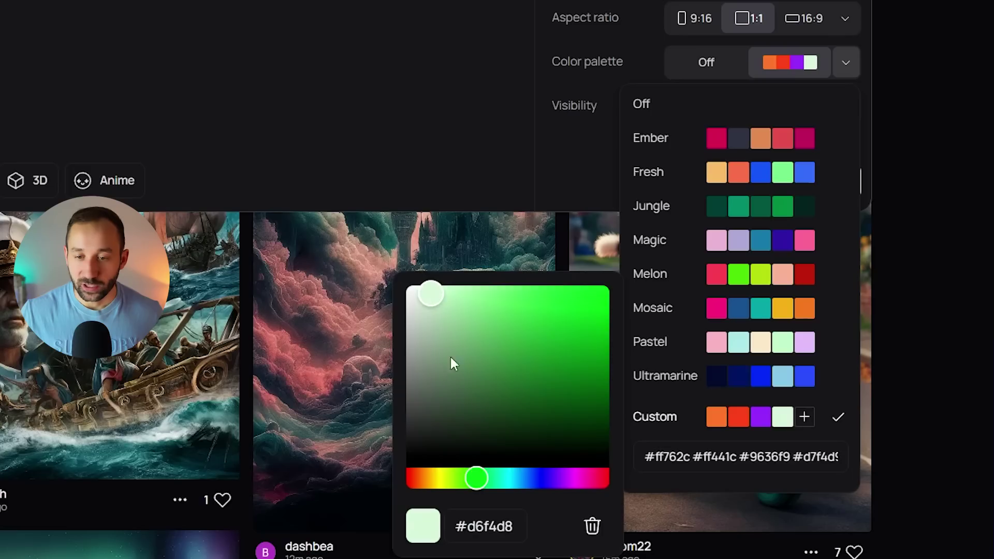
Shift the hue of the custom color palette's fourth color from green toward orange-yellow.
click(448, 481)
drag(449, 480, 428, 478)
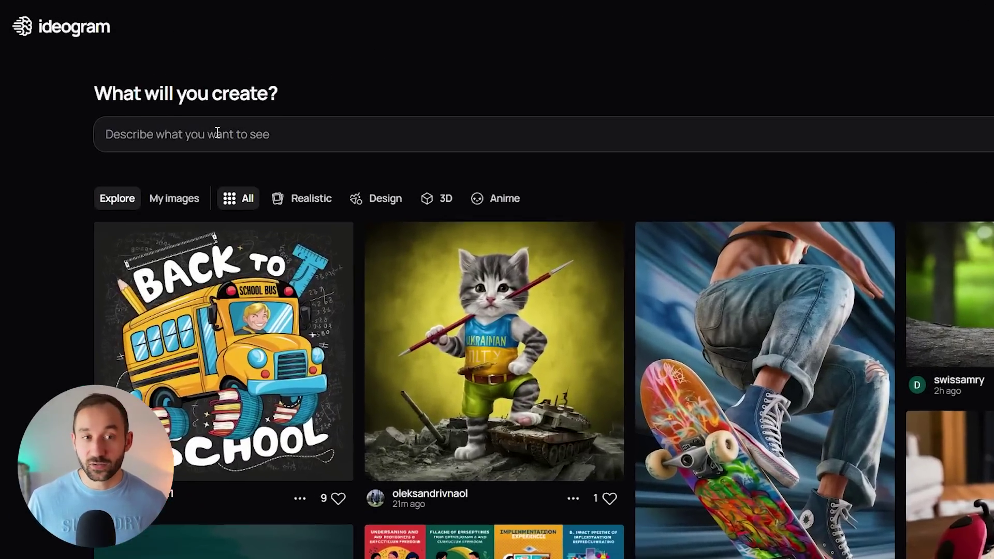
Open the image prompt, expand its advanced settings and set the model to 2.0 (beta).
click(171, 103)
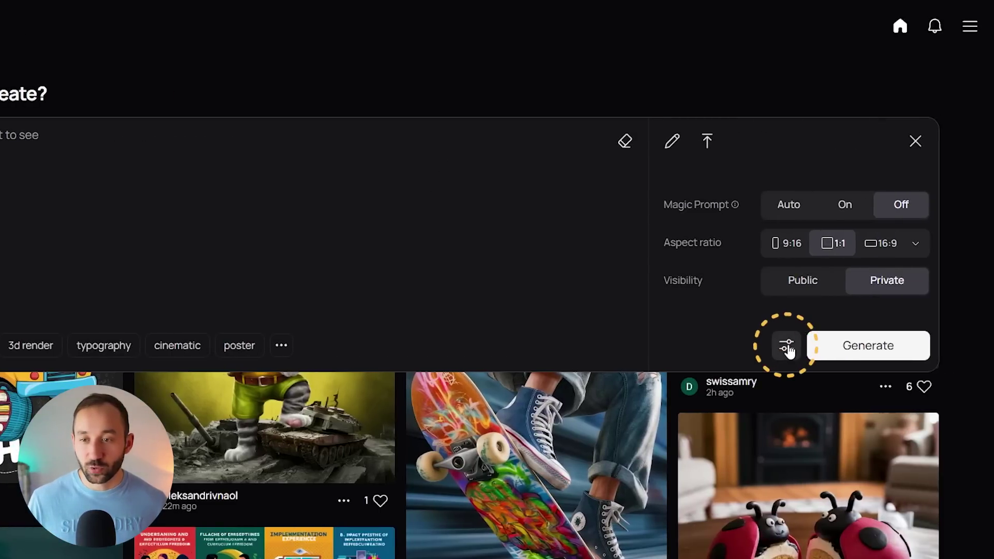
click(787, 347)
scroll(638, 294, down, 2)
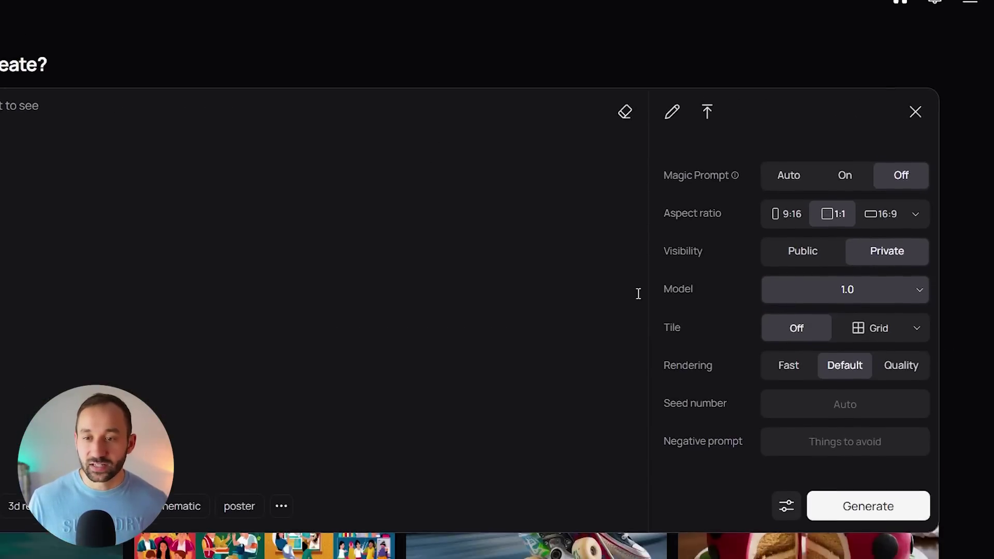
scroll(638, 294, down, 1)
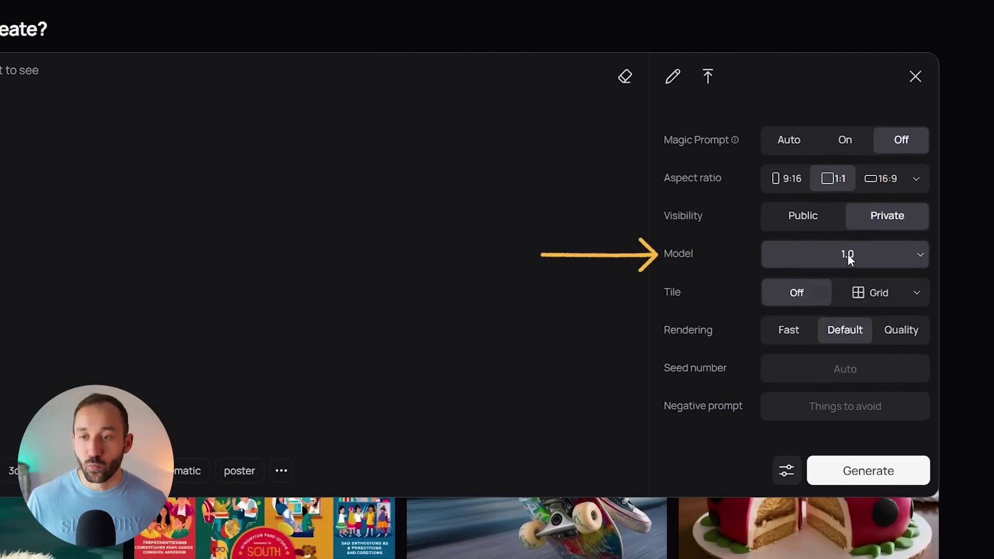
click(850, 256)
click(808, 290)
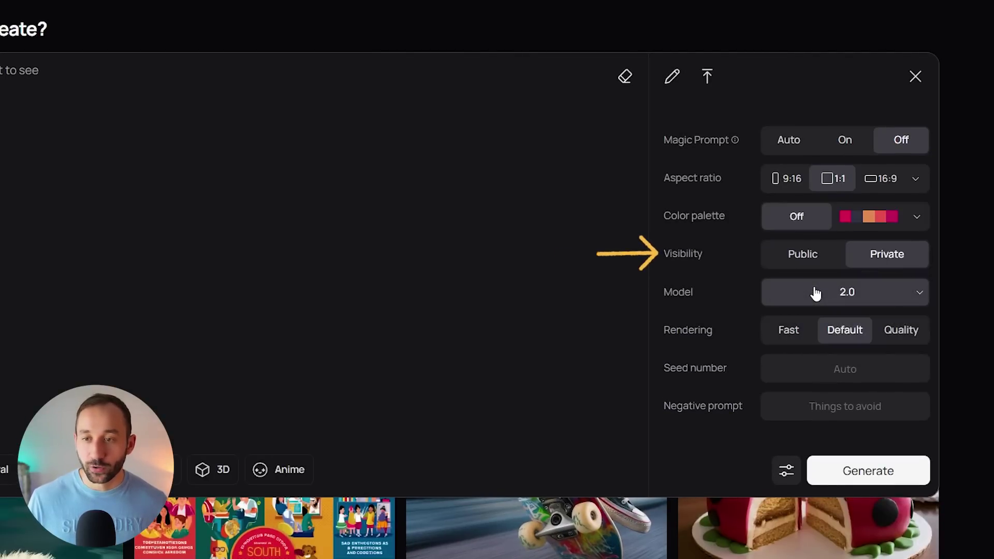
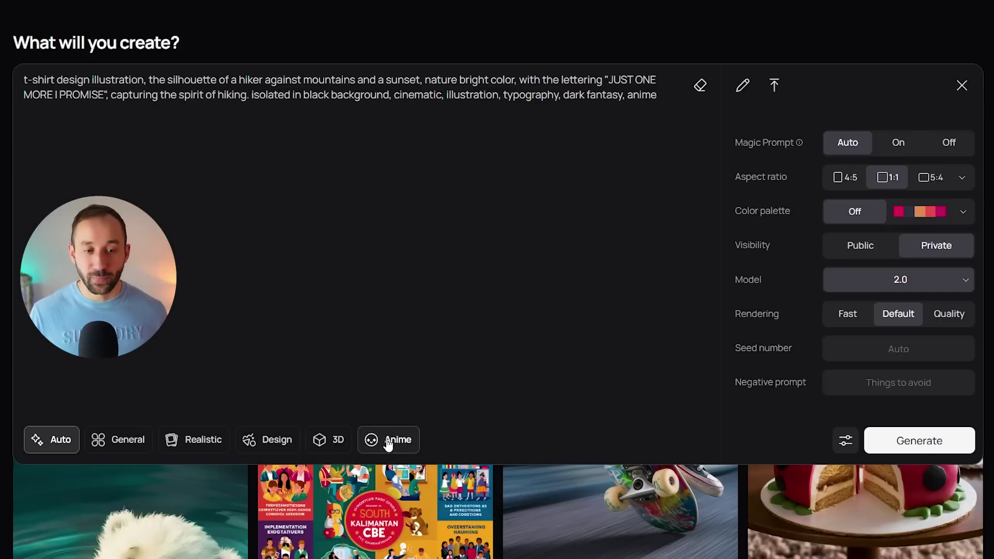
Choose the Design style for the hiker T-shirt prompt and view the available color palettes, leaving the palette off.
click(275, 445)
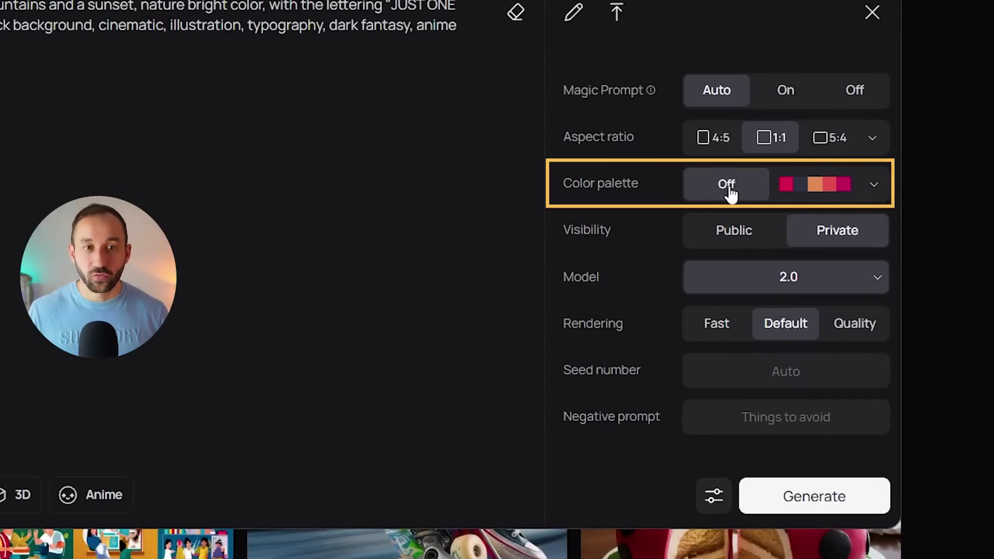
click(874, 184)
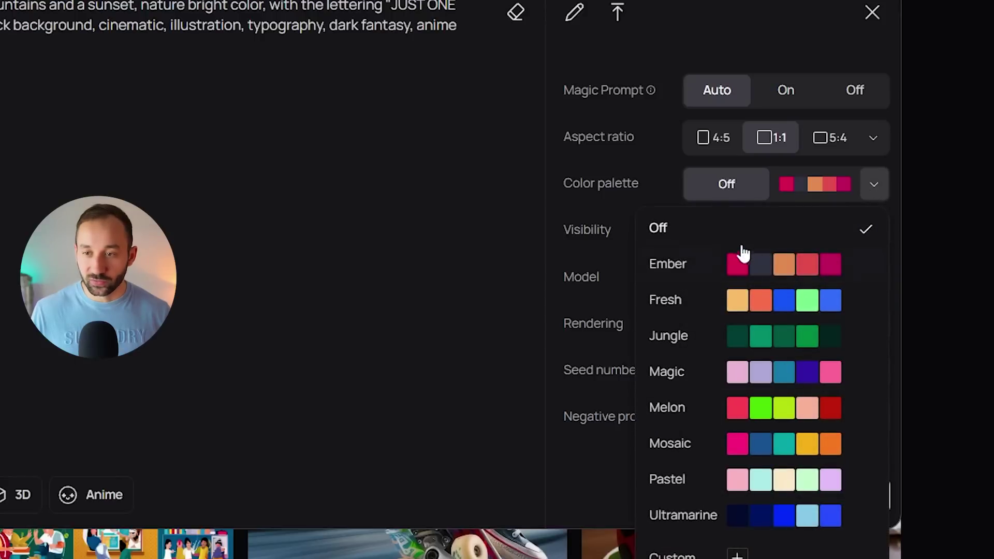
click(615, 185)
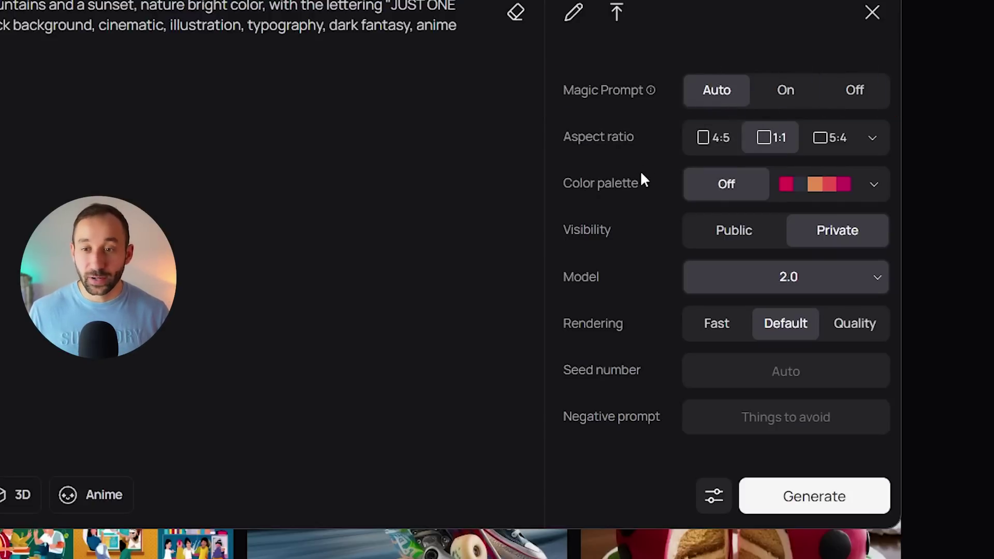
Set the aspect ratio to portrait 4:5.
click(875, 137)
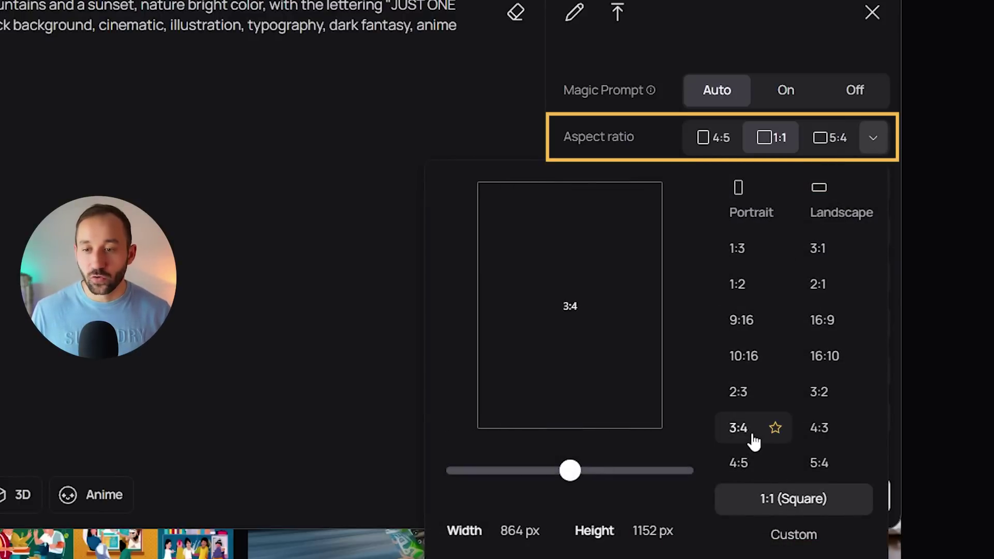
click(751, 464)
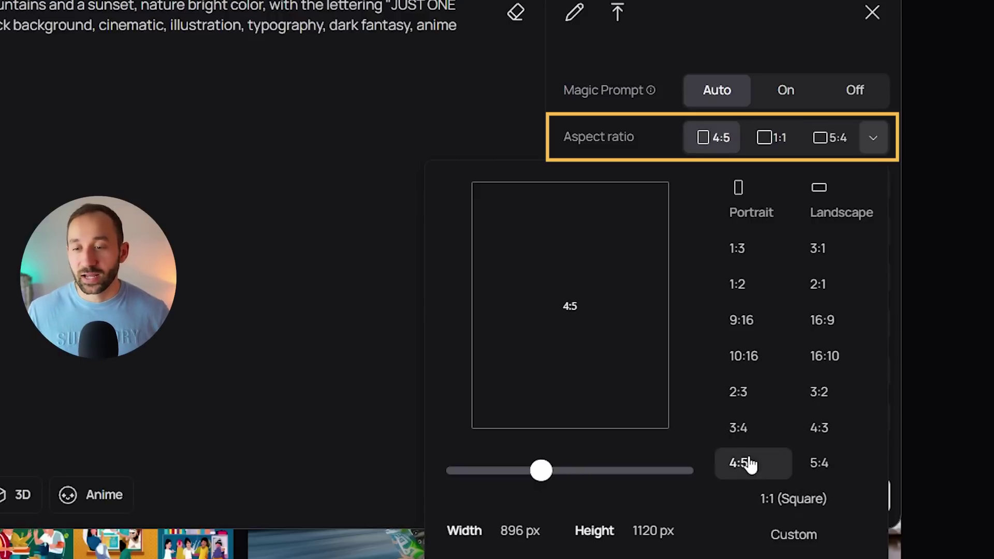
click(759, 120)
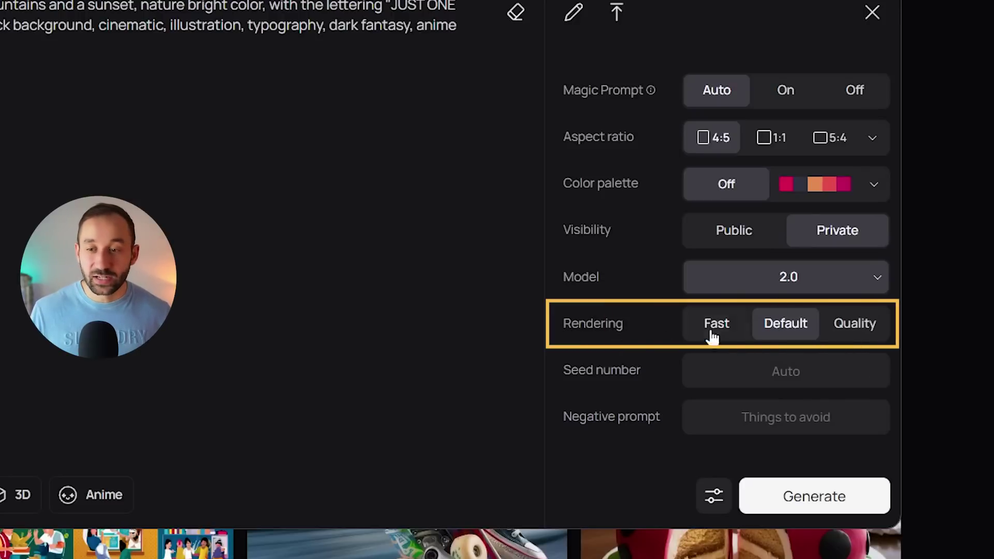
Set rendering to Quality and generate the hiker T-shirt designs.
click(869, 334)
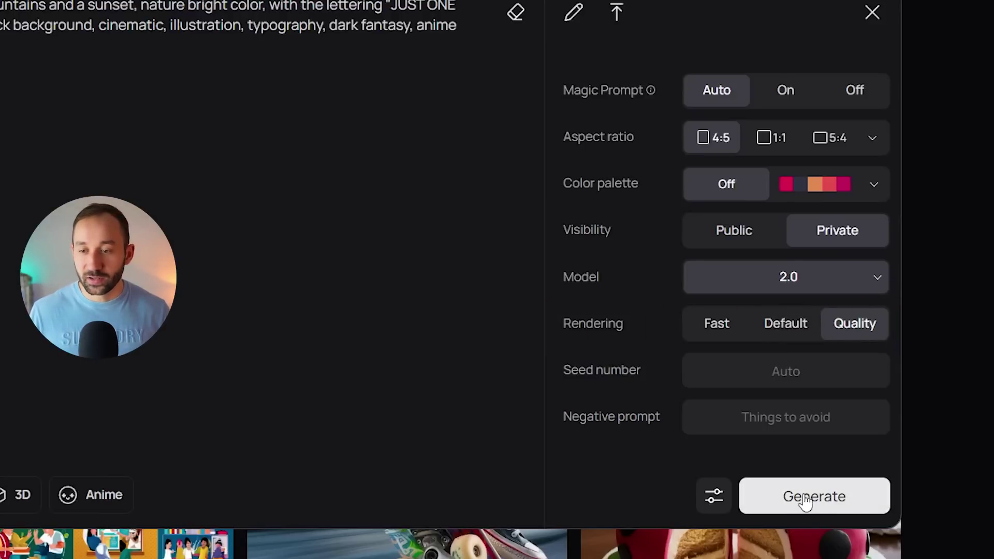
click(822, 500)
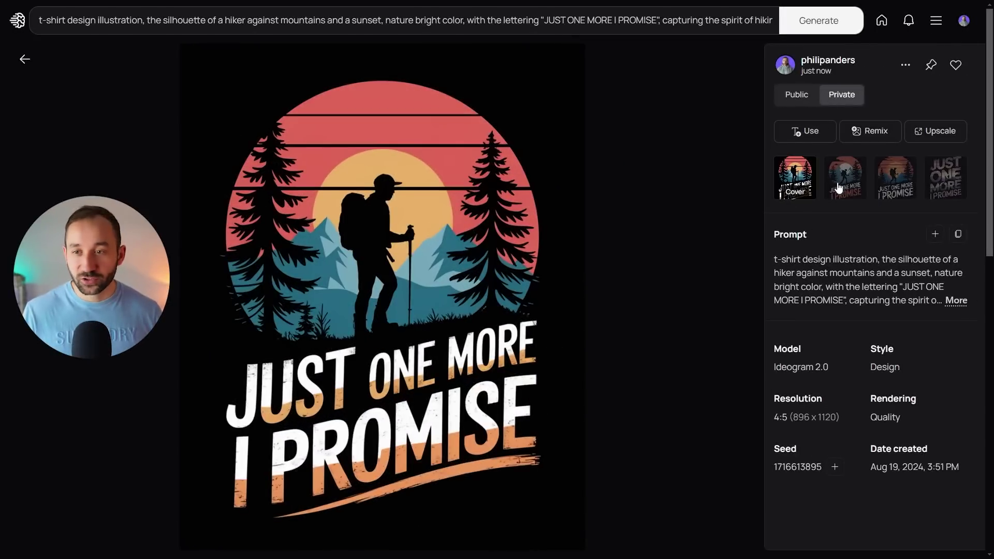
Compare the generated "JUST ONE MORE I PROMISE" hiker variations, checking their lettering and illustration.
click(839, 188)
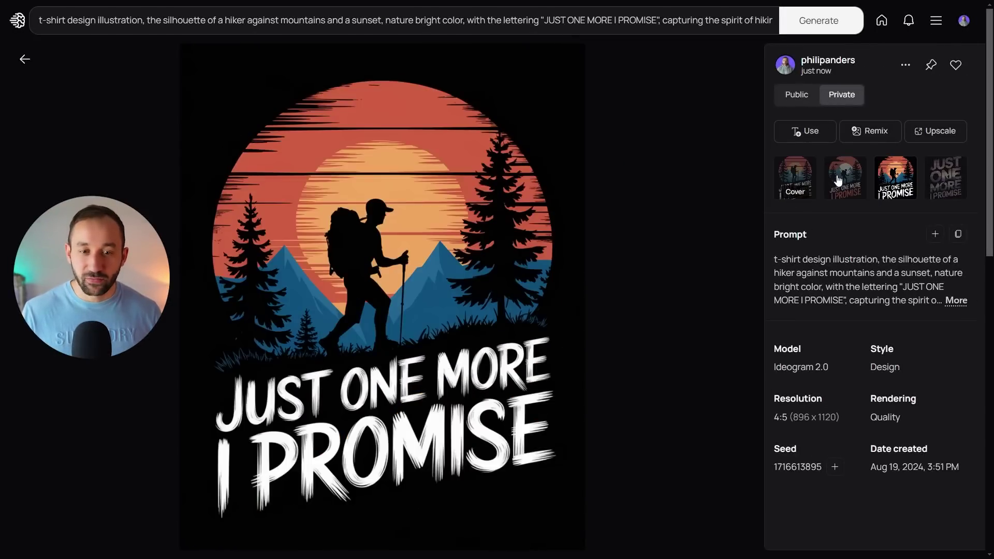
click(797, 174)
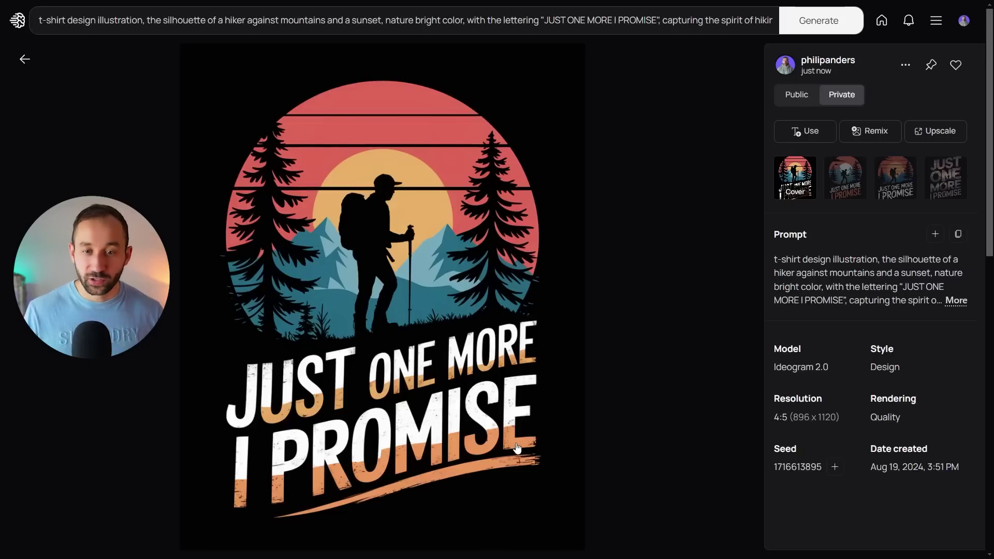
click(934, 167)
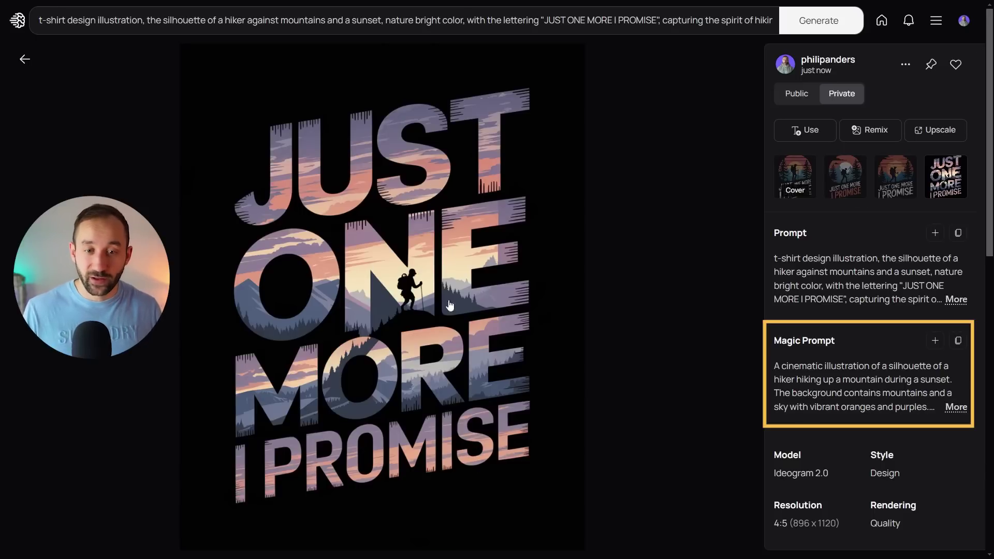
click(852, 176)
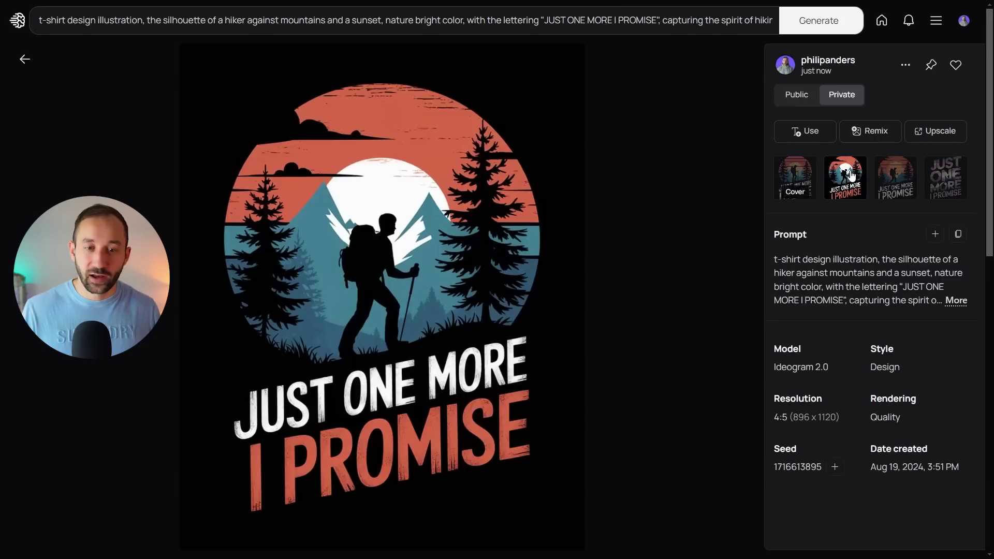
click(806, 180)
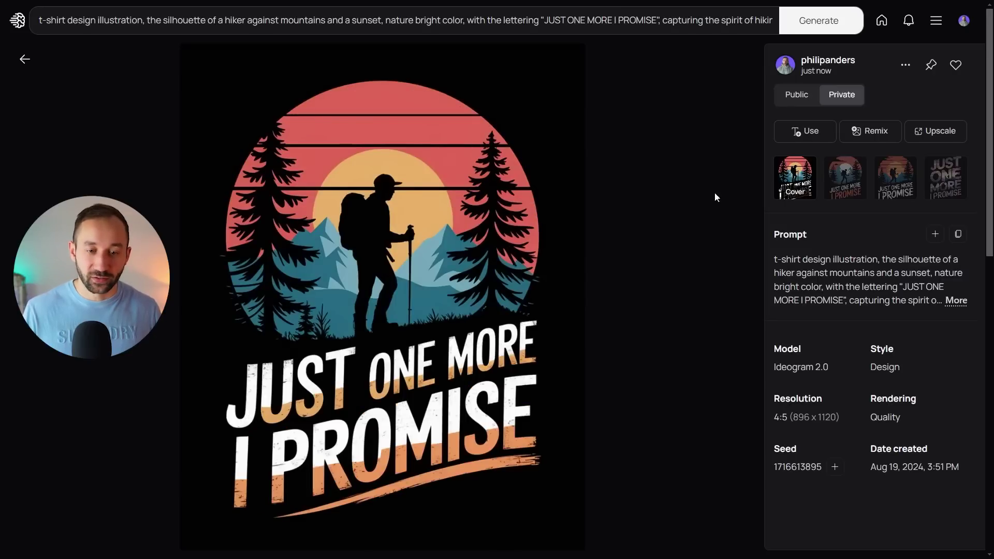
click(894, 189)
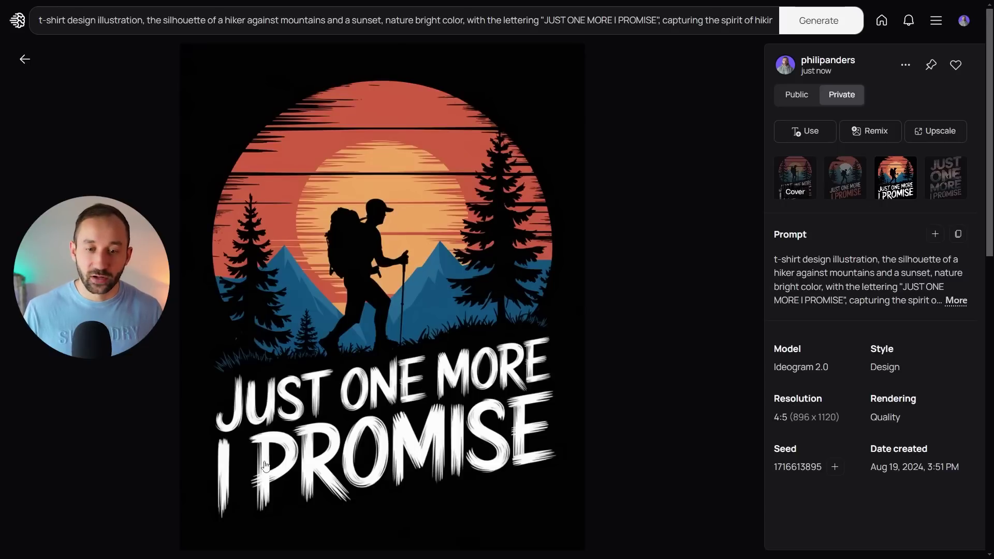
click(839, 178)
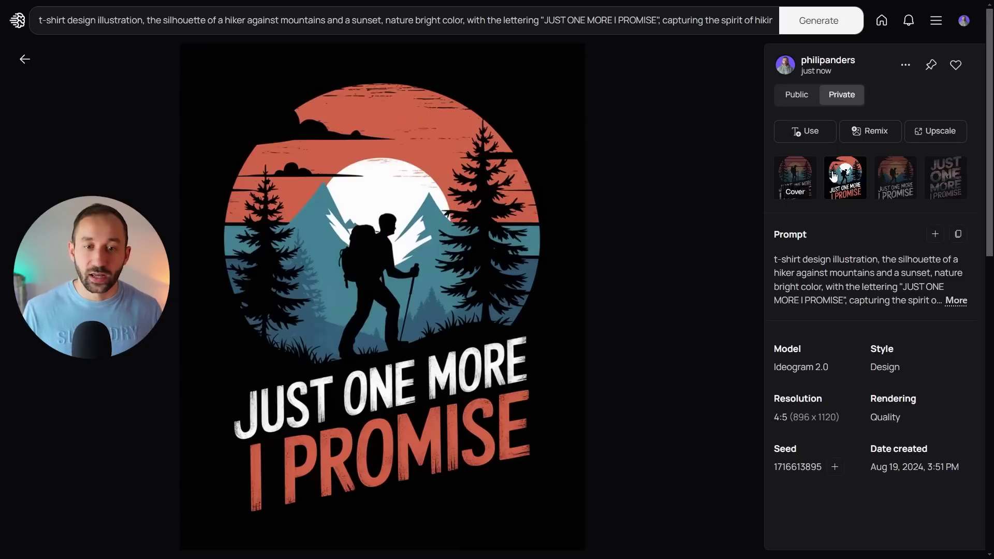
click(803, 173)
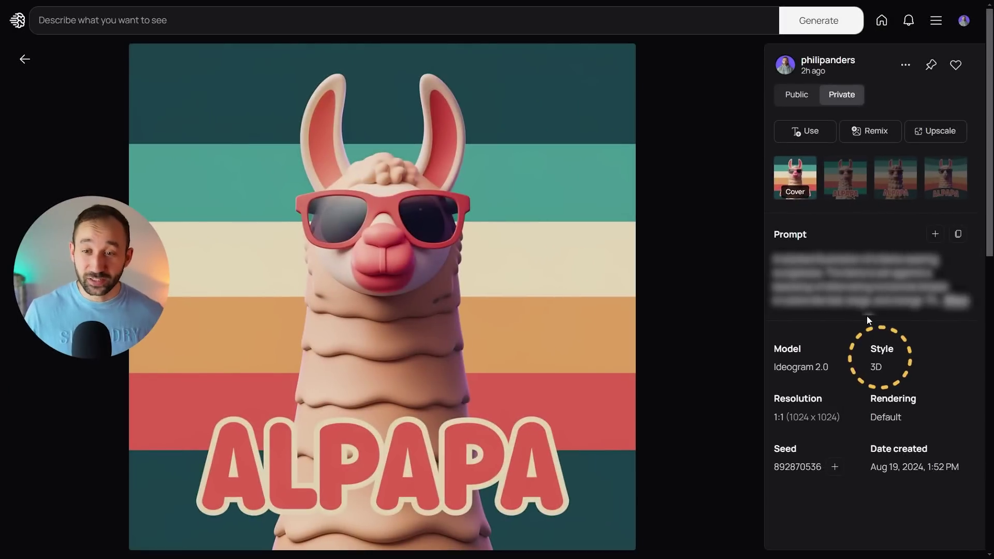
View the four ALPAPA image variations in the 3D style.
click(845, 177)
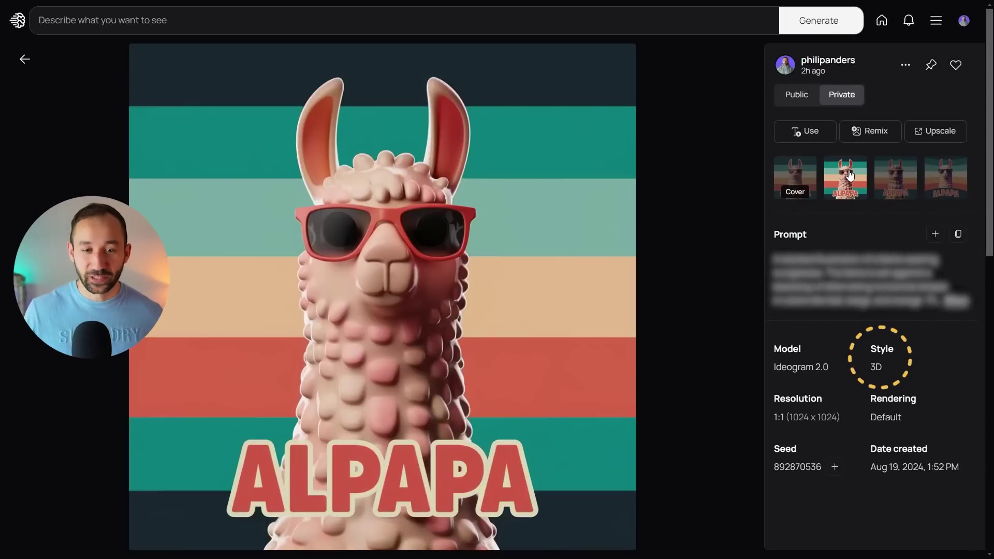
click(888, 179)
click(942, 182)
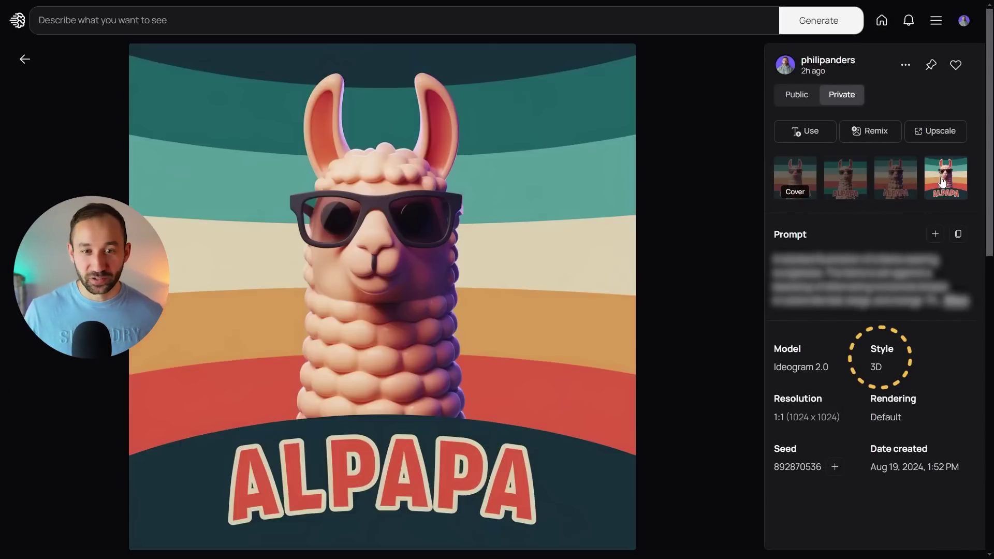
click(908, 175)
click(865, 175)
click(809, 178)
click(866, 165)
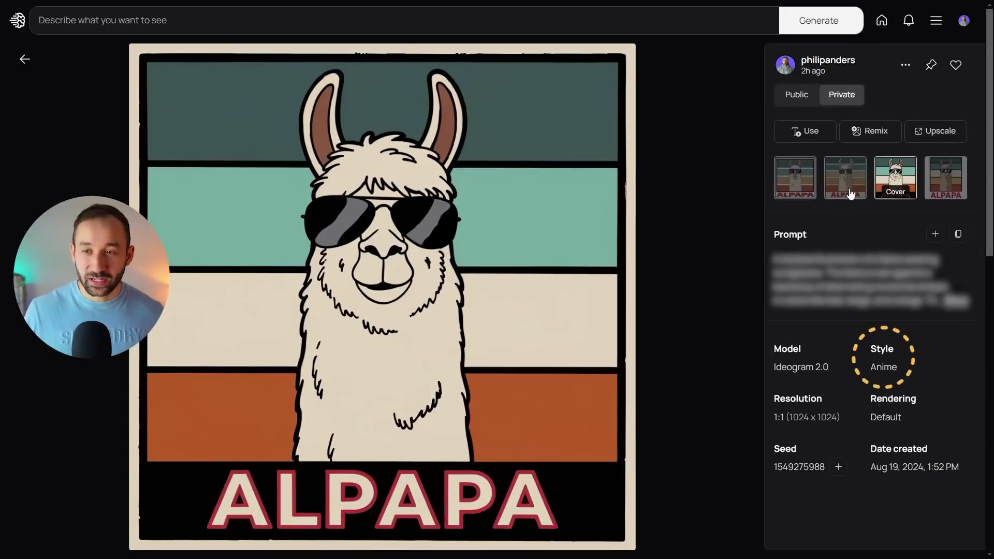
Compare the ALPAPA image variations in the Anime style.
click(852, 192)
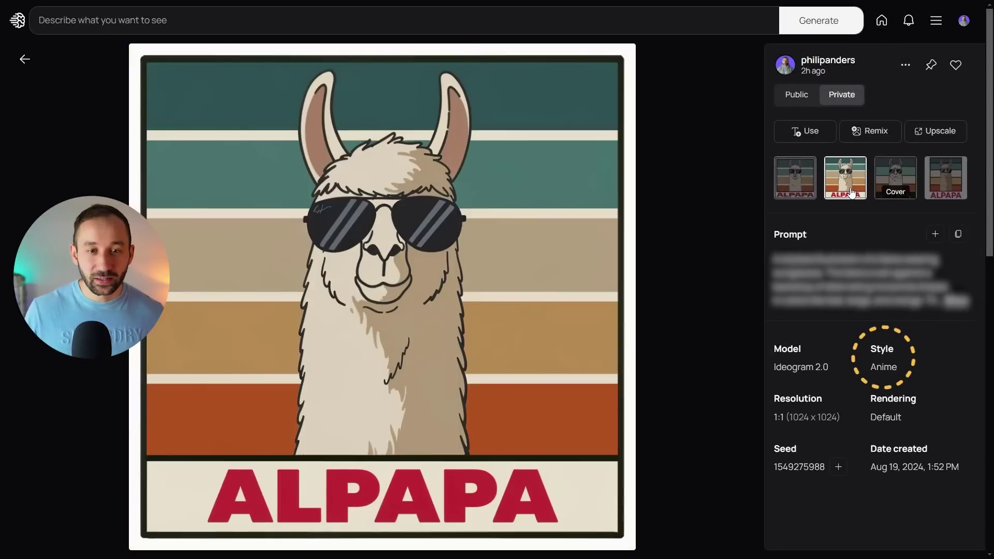
click(797, 184)
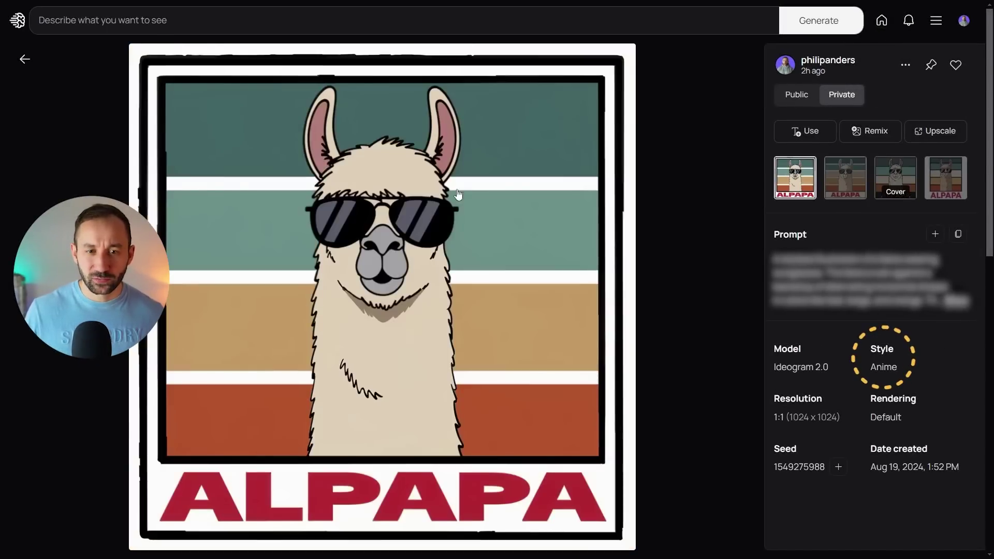
click(957, 172)
click(783, 175)
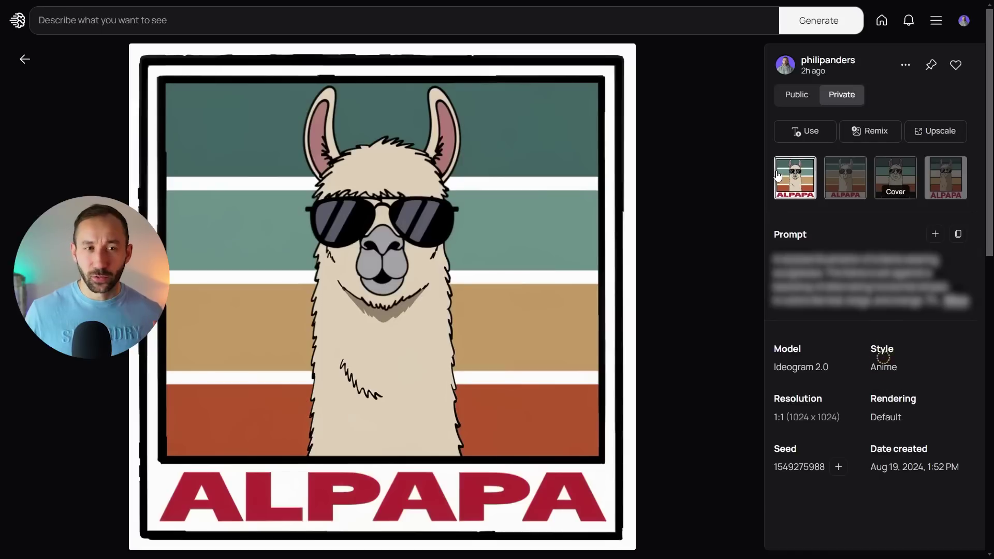
click(842, 181)
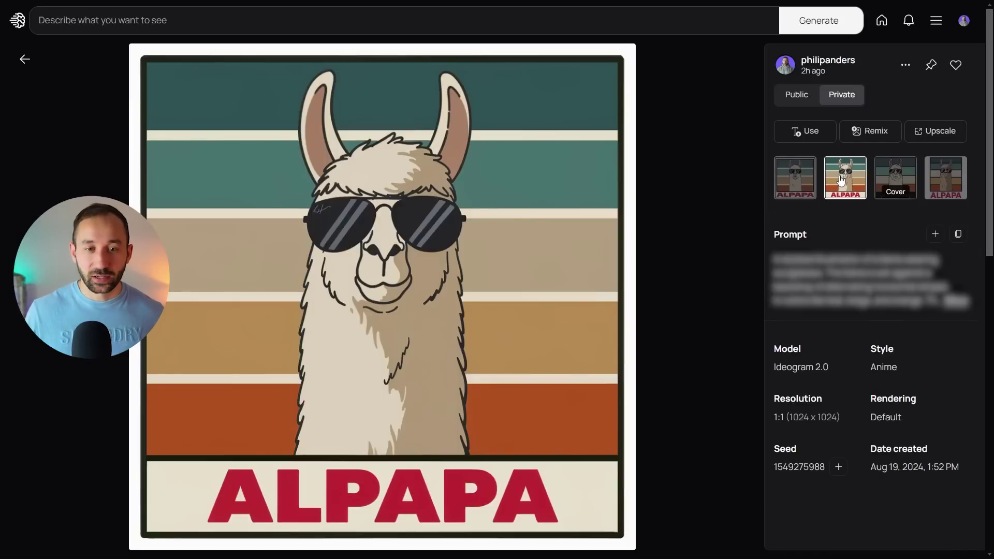
click(948, 179)
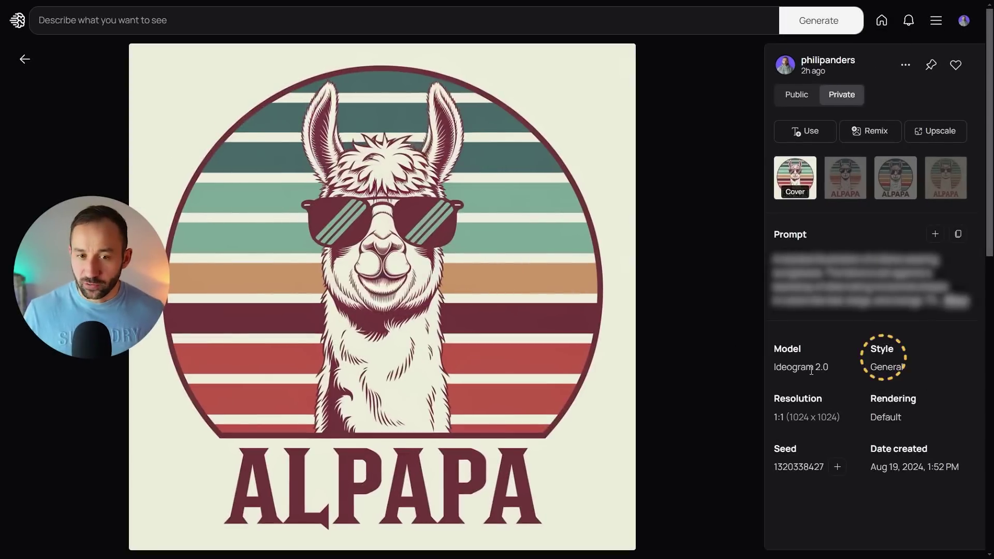
View the remaining ALPAPA image variations in the General style after the cover image.
click(852, 177)
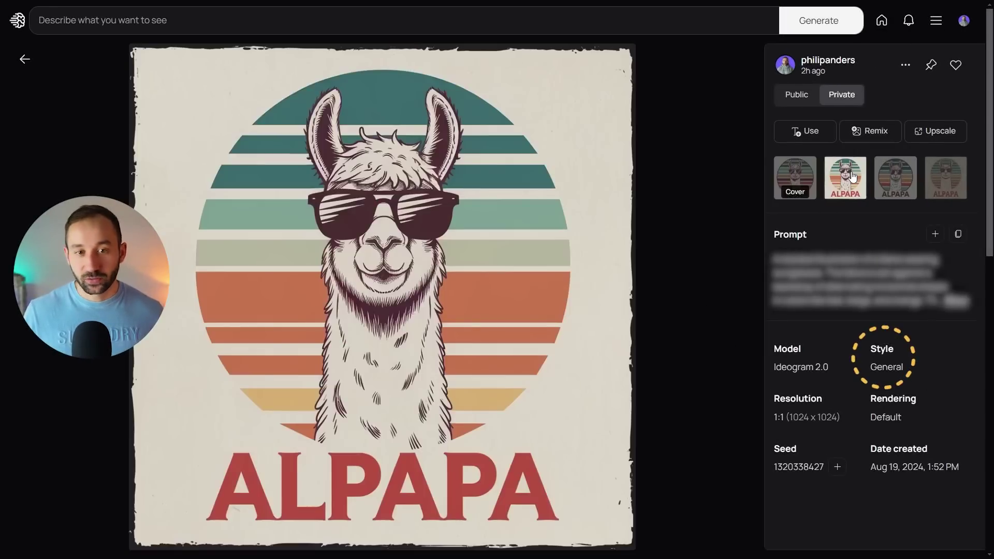
click(891, 196)
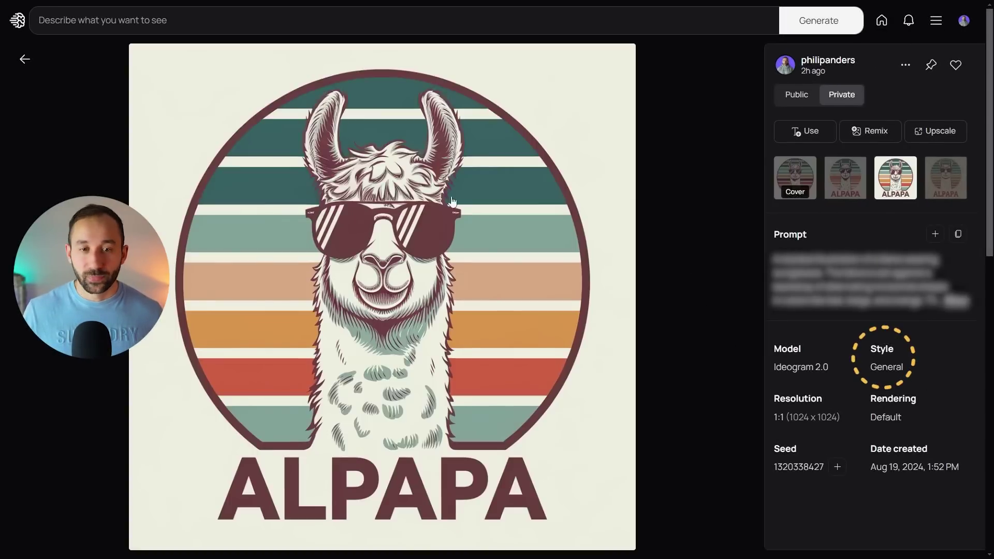
click(948, 191)
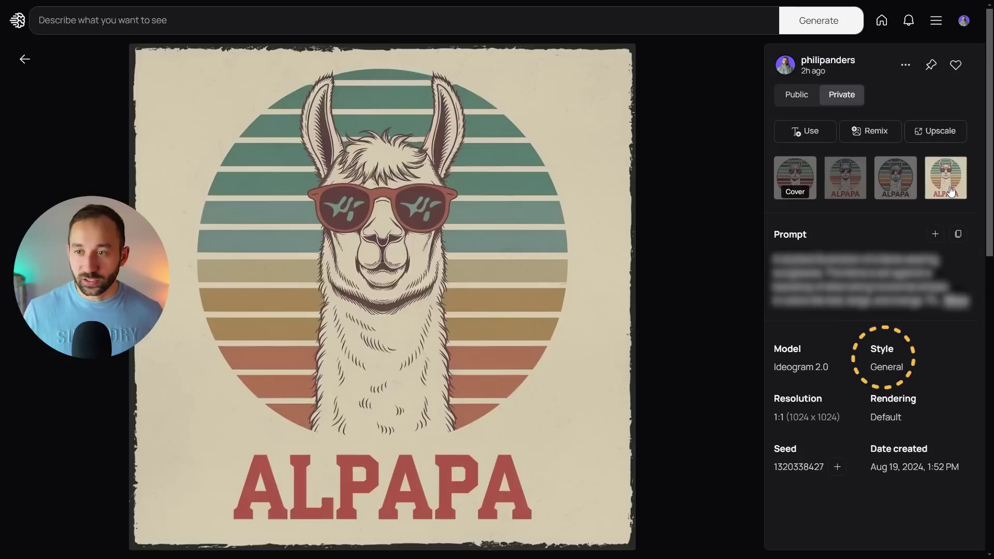
Revisit the ALPAPA variations in the General style, comparing the cover image with the other three.
click(903, 185)
click(854, 174)
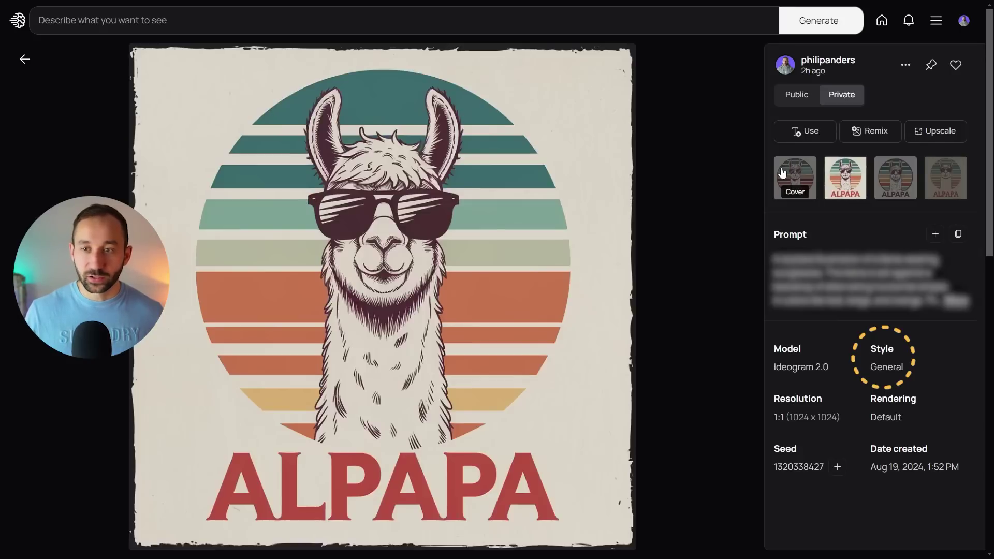
click(789, 172)
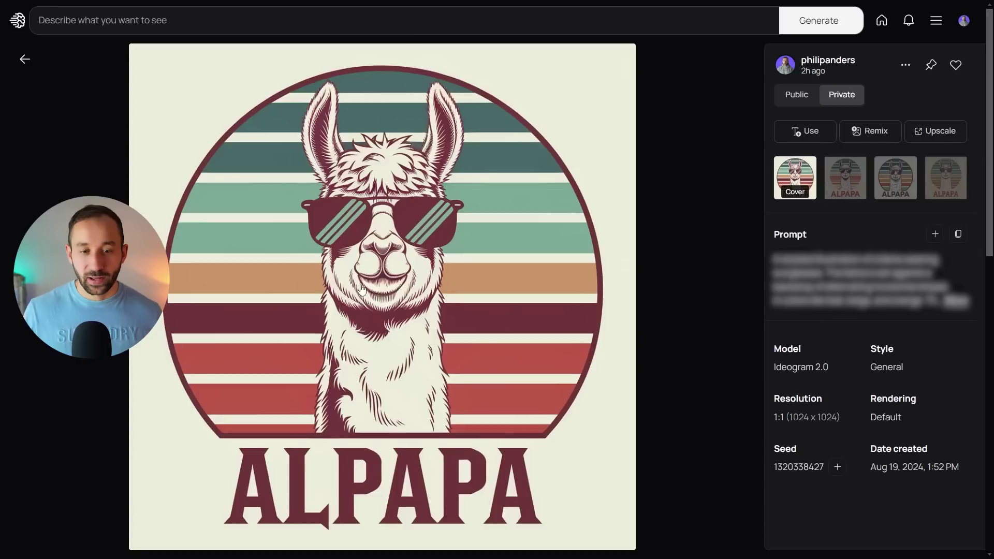
click(852, 177)
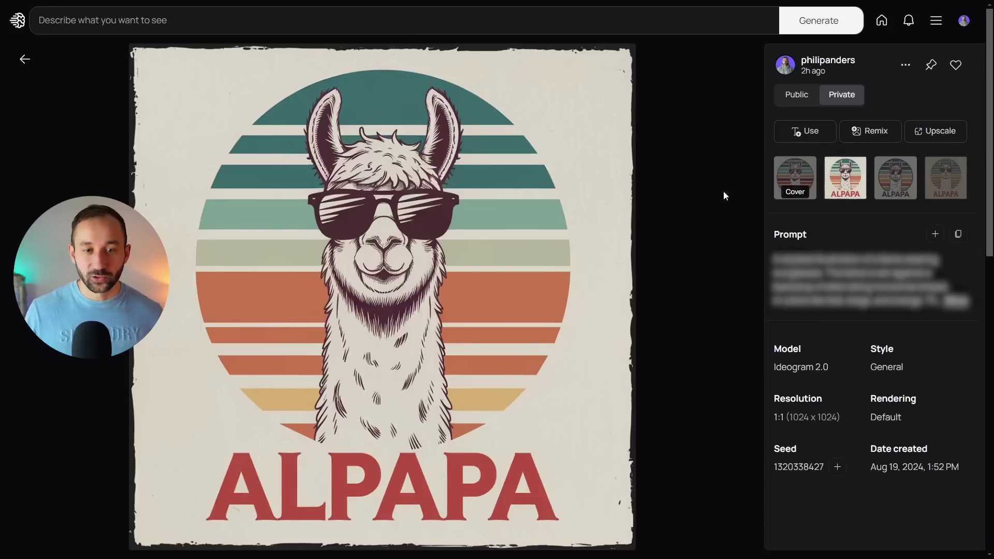
click(891, 184)
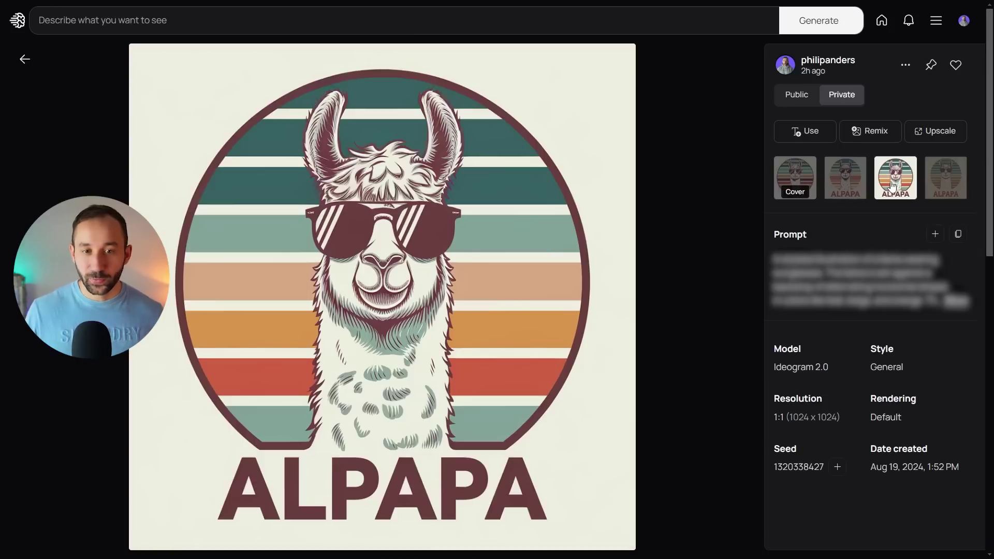
click(956, 185)
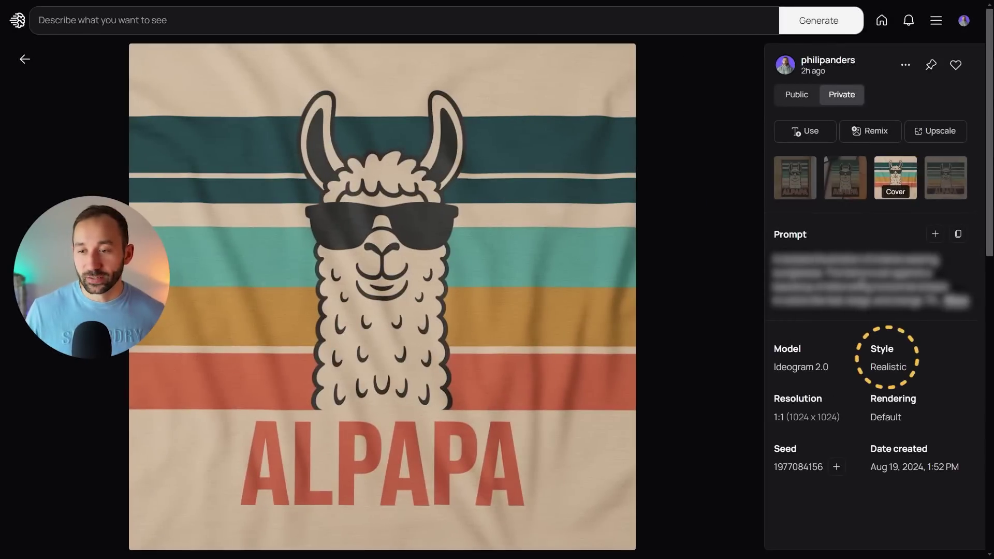
Compare the four ALPAPA variations in the Realistic style, checking the llama illustration, background and lettering.
click(857, 187)
click(804, 178)
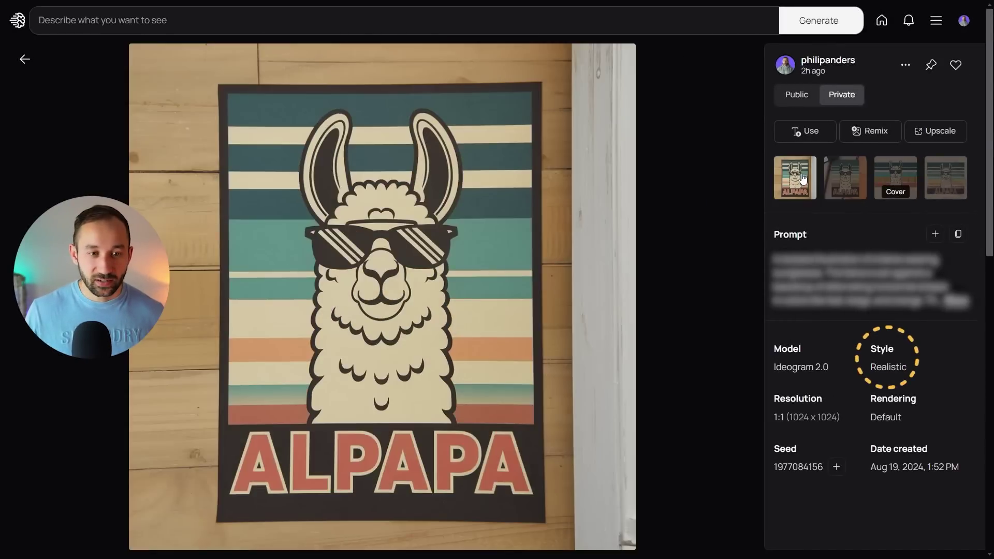
click(865, 166)
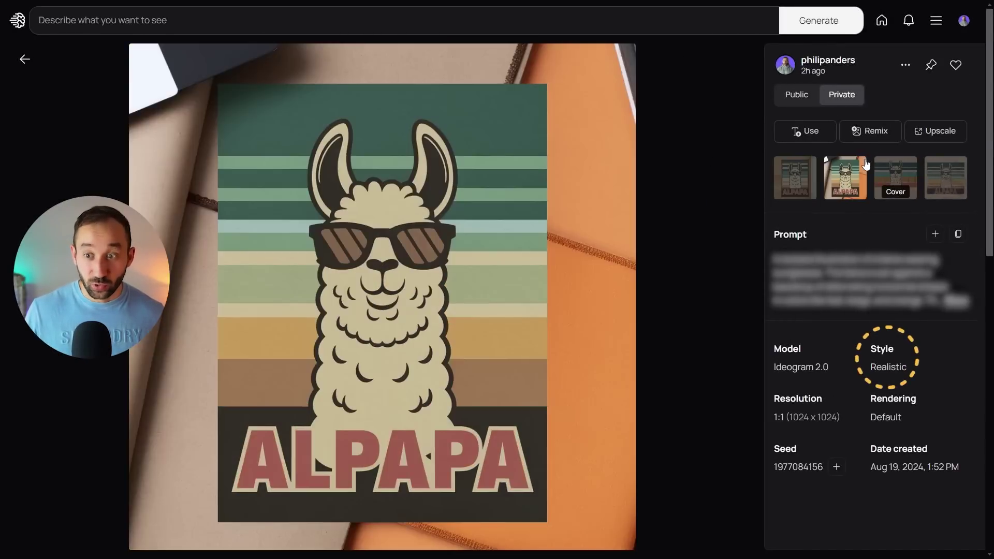
click(898, 171)
click(936, 163)
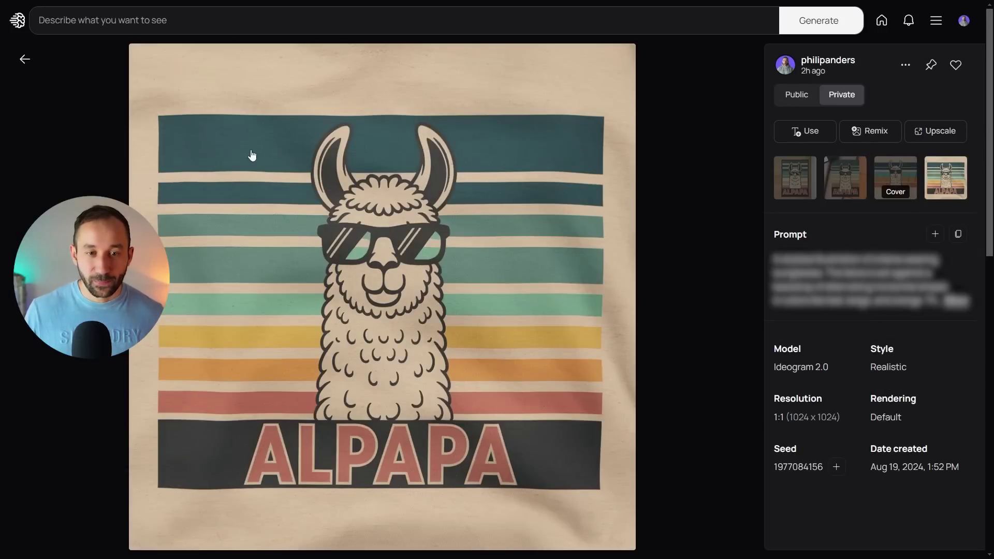
click(914, 174)
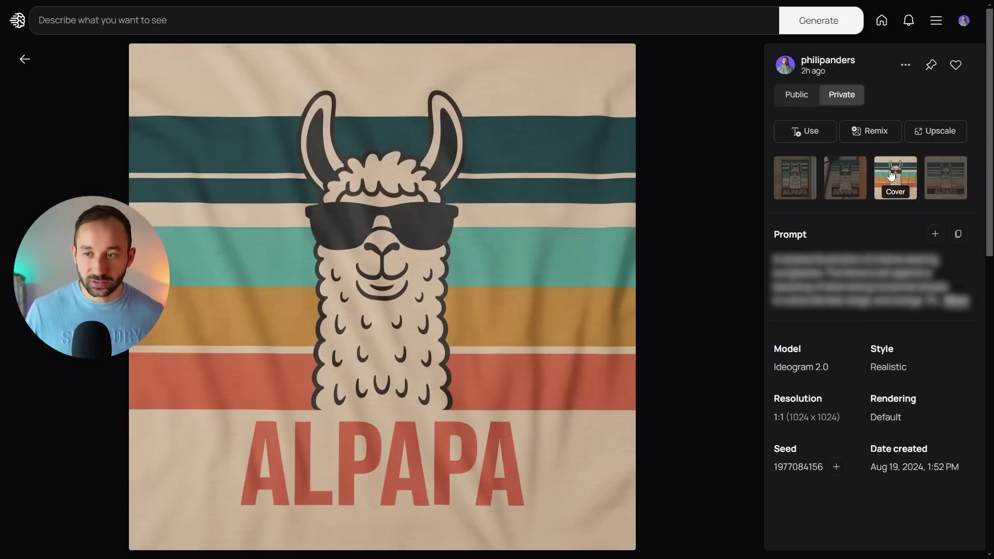
click(932, 174)
click(832, 171)
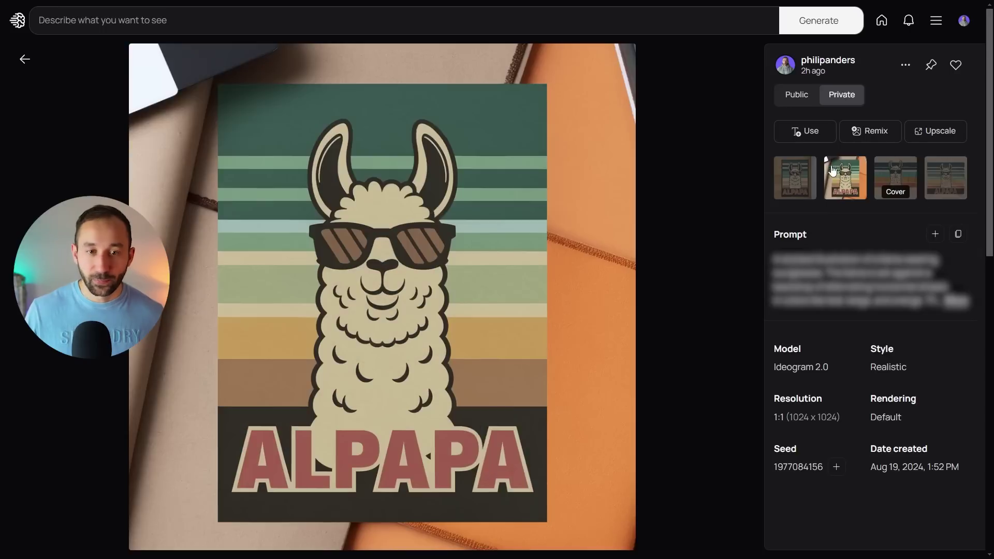
click(787, 190)
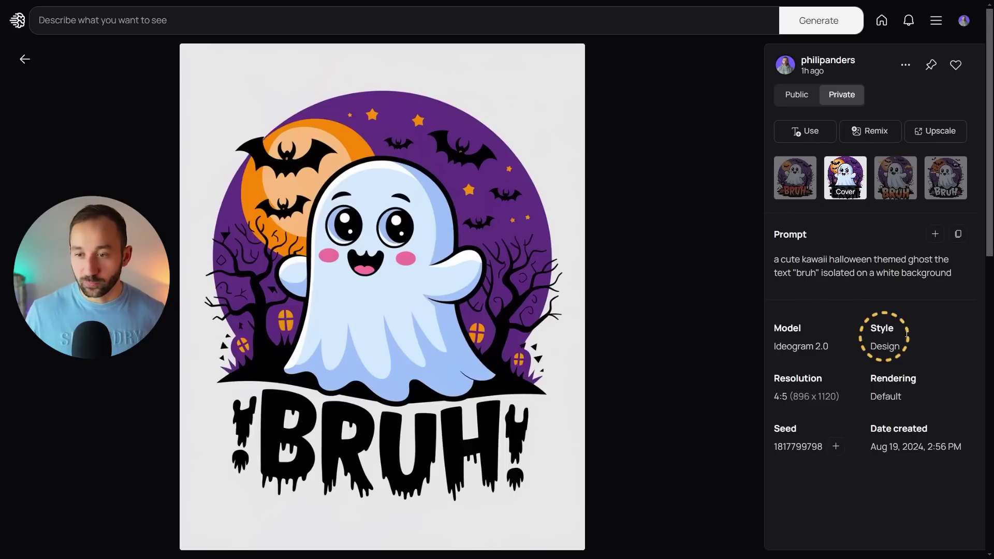
Compare the "bruh" Halloween ghost variations in the Design style.
click(889, 179)
click(791, 177)
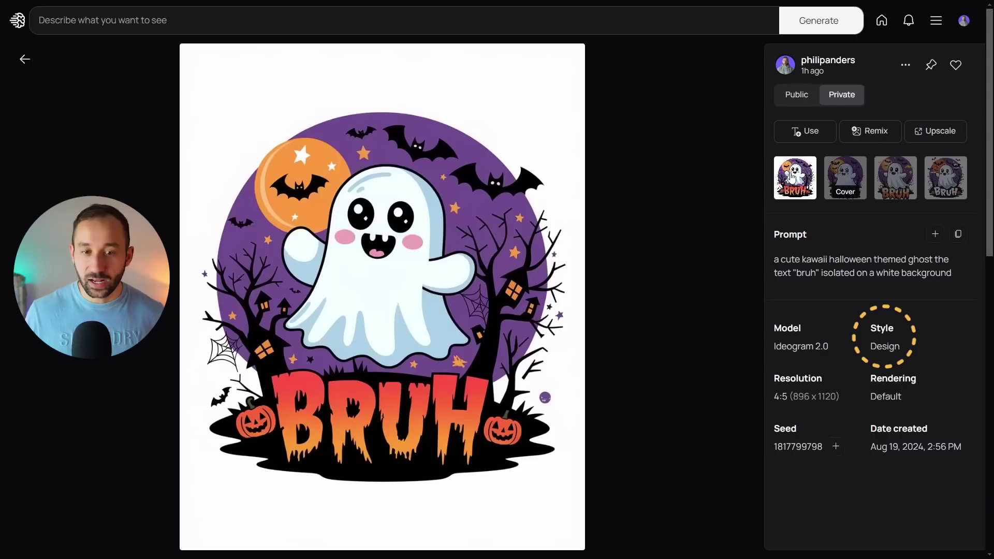
click(946, 191)
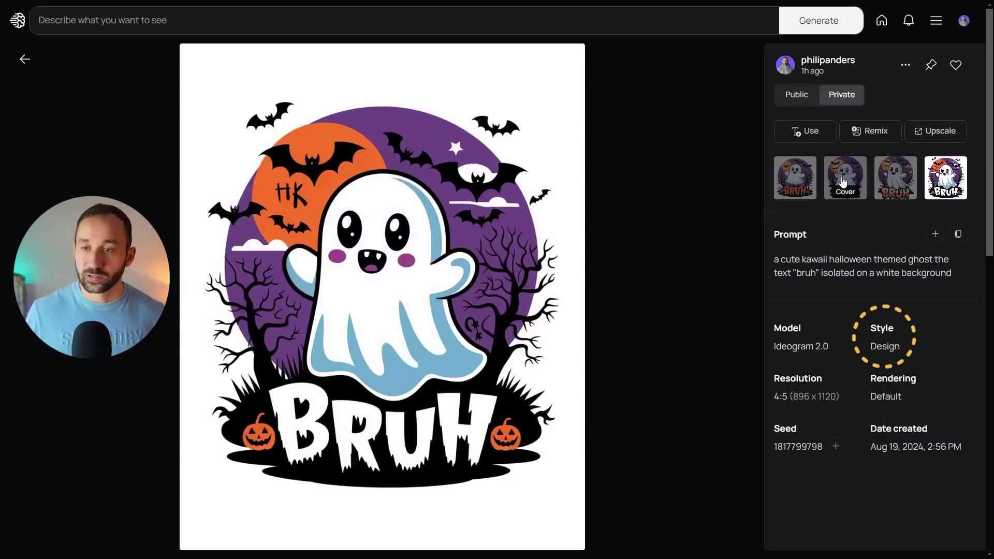
click(798, 182)
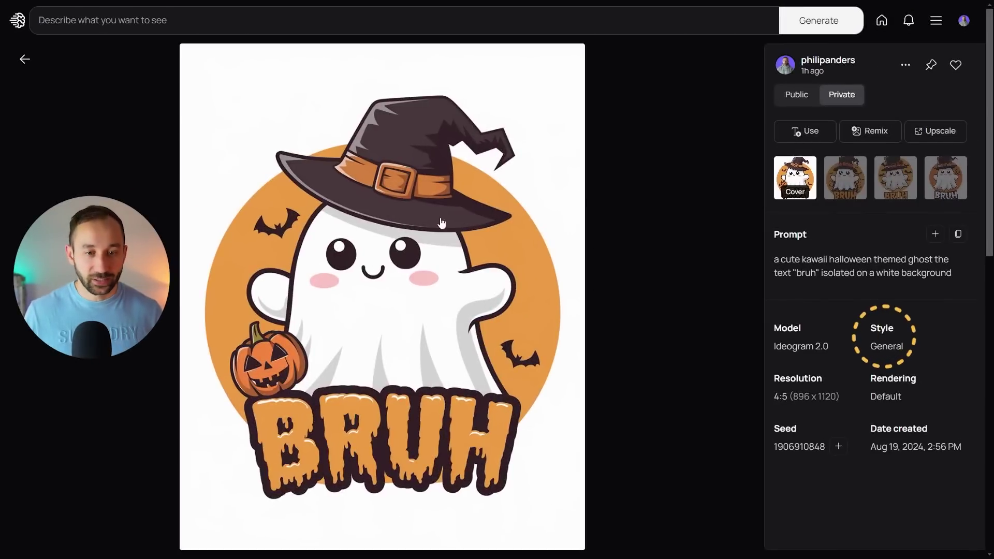
View the "bruh" ghost variations in the General style, ending on the cover image, and leave the image view.
click(842, 178)
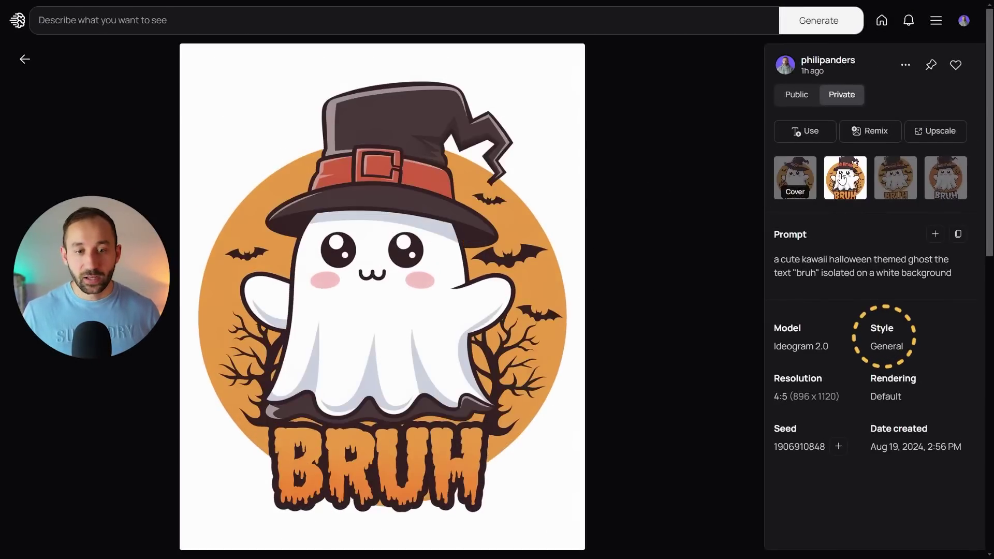
click(900, 186)
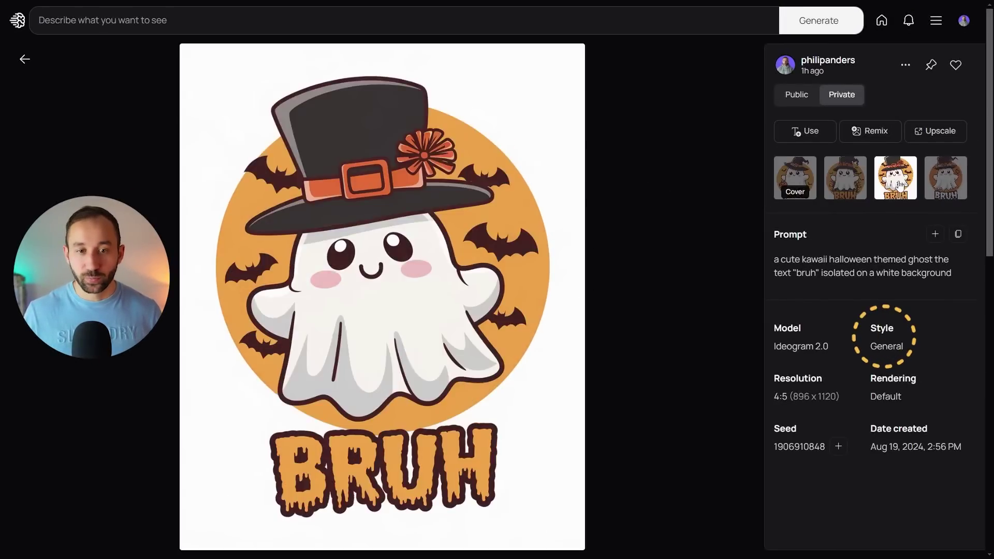
click(944, 186)
click(861, 178)
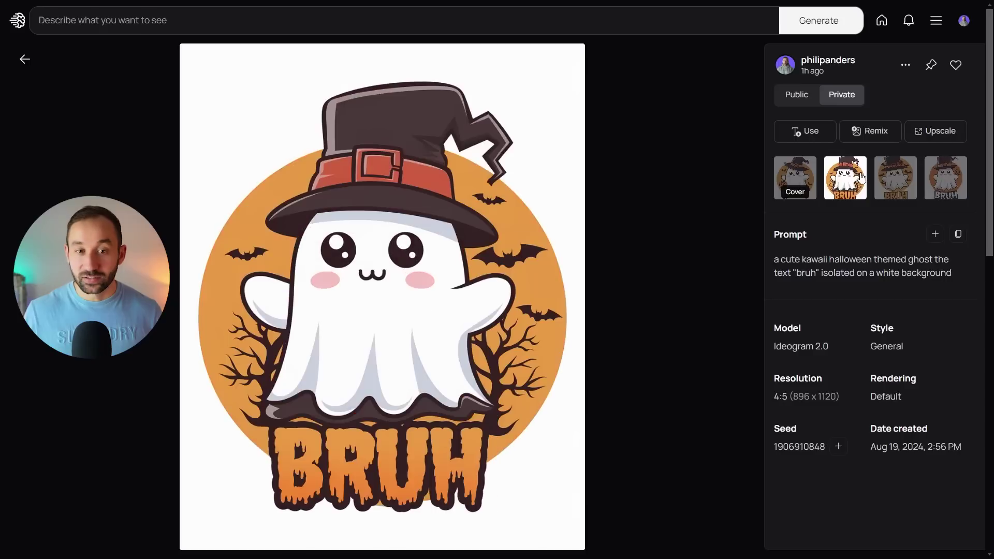
click(802, 182)
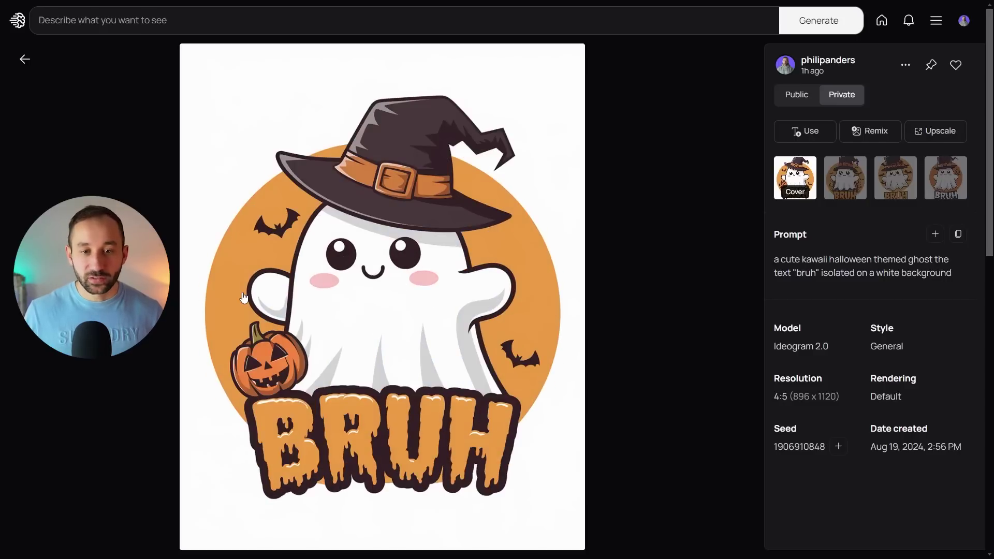
click(24, 60)
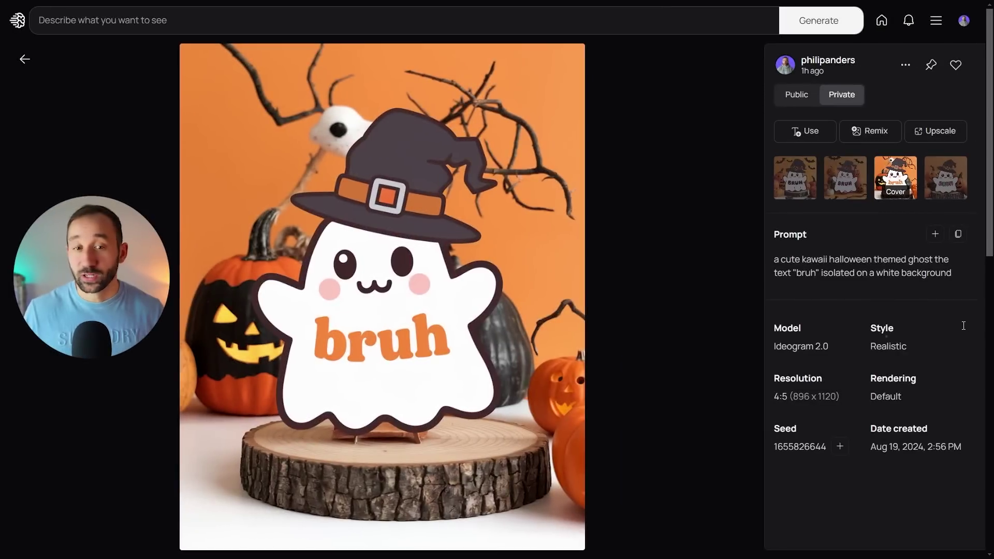
Compare the four "bruh" ghost variations in the Realistic style, checking the lettering on each ghost.
click(857, 201)
click(793, 177)
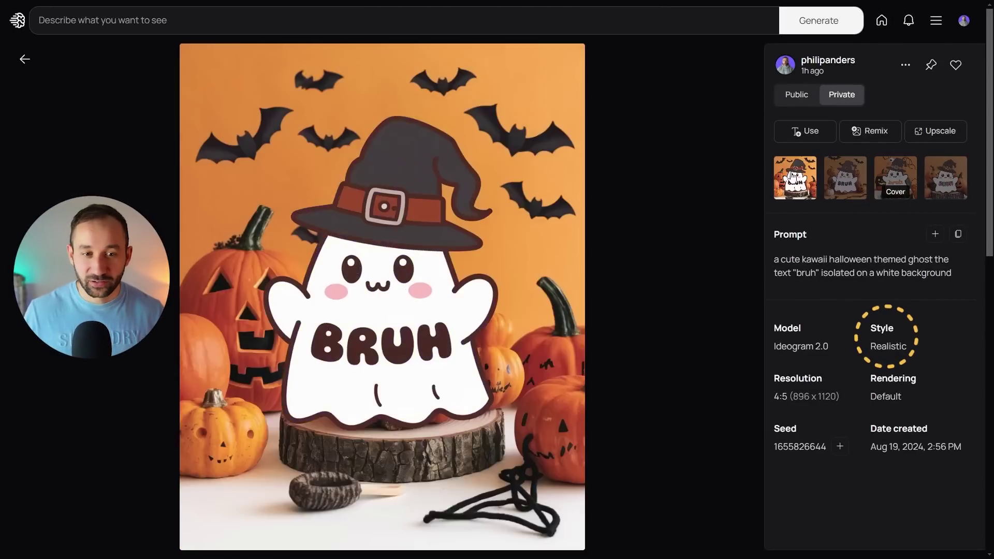
click(843, 173)
click(890, 173)
click(960, 171)
click(901, 167)
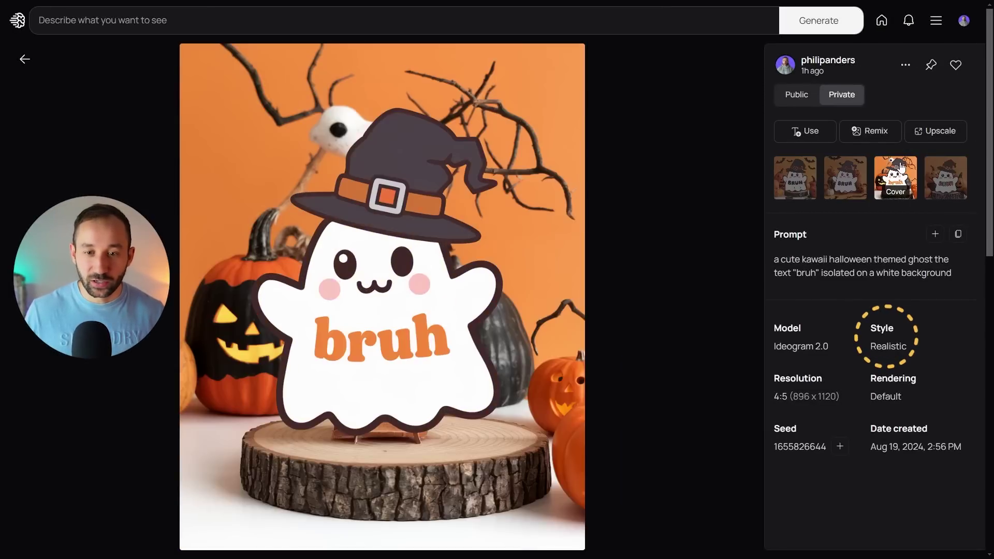
click(860, 171)
click(804, 172)
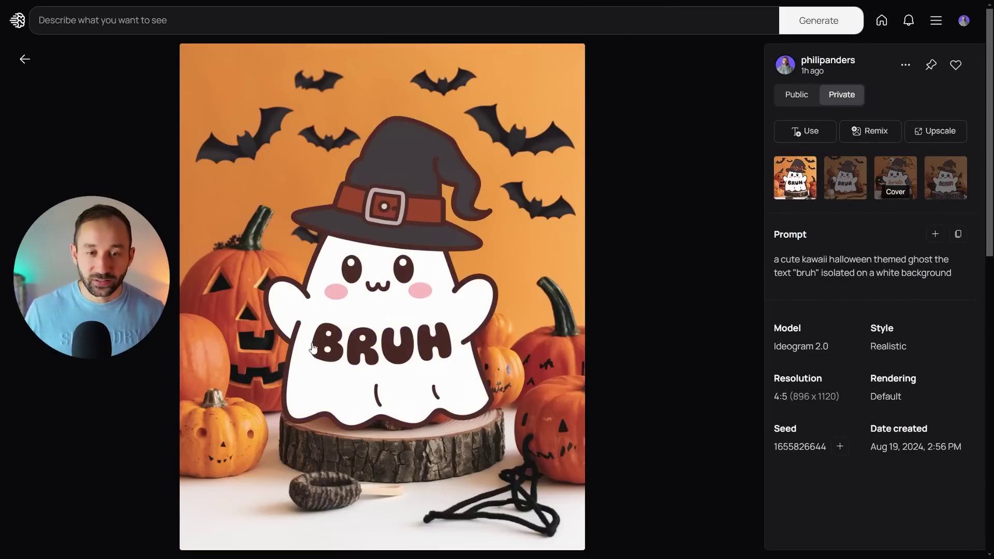
click(848, 190)
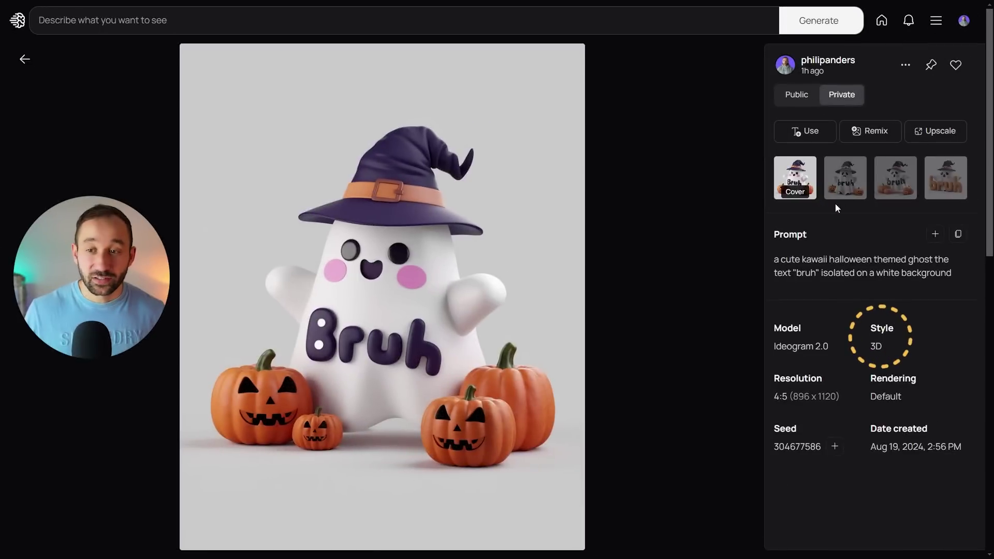
Compare the "bruh" ghost variations in the 3D style with the cover image.
click(845, 182)
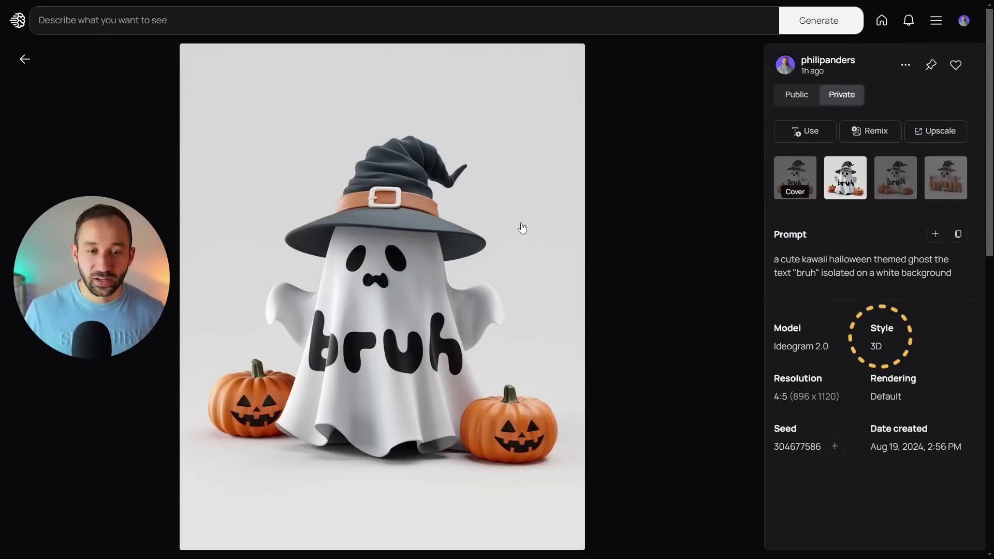
click(940, 175)
click(846, 169)
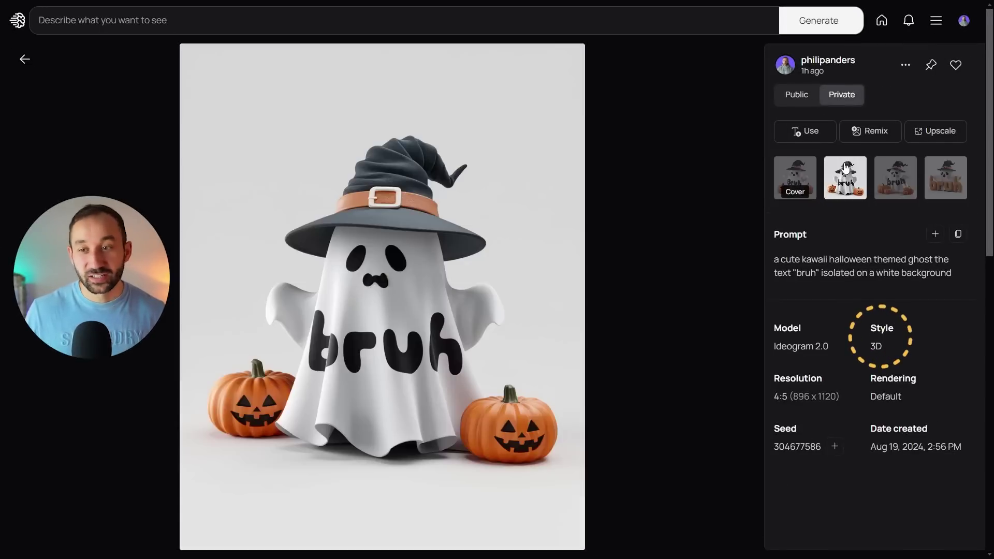
click(808, 170)
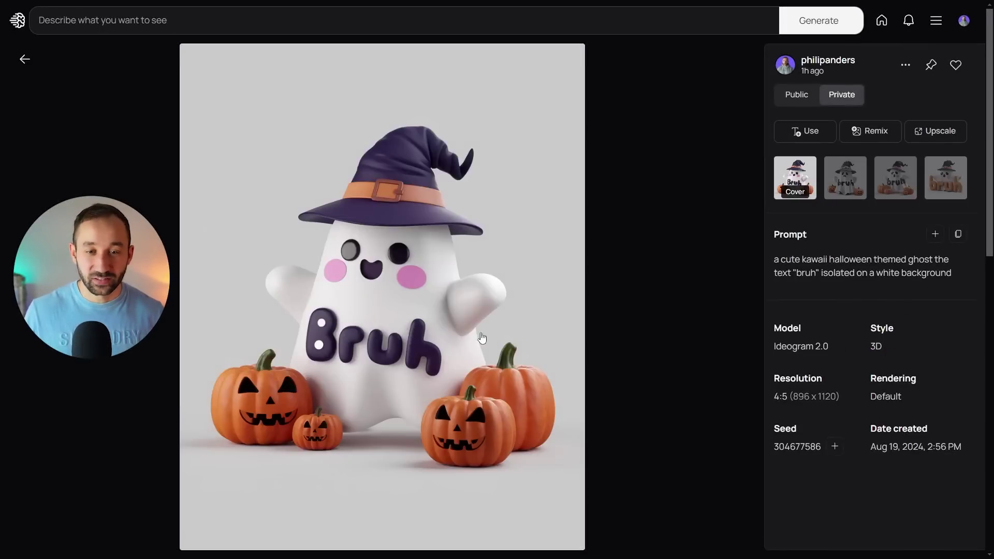
click(846, 192)
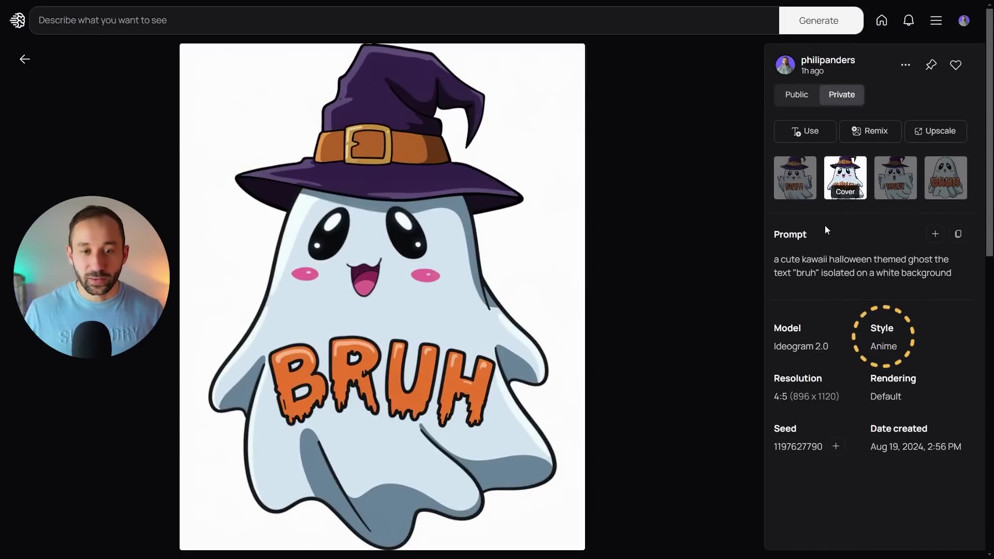
View the four "bruh" ghost variations in the Anime style, returning to the cover image at the end.
click(902, 185)
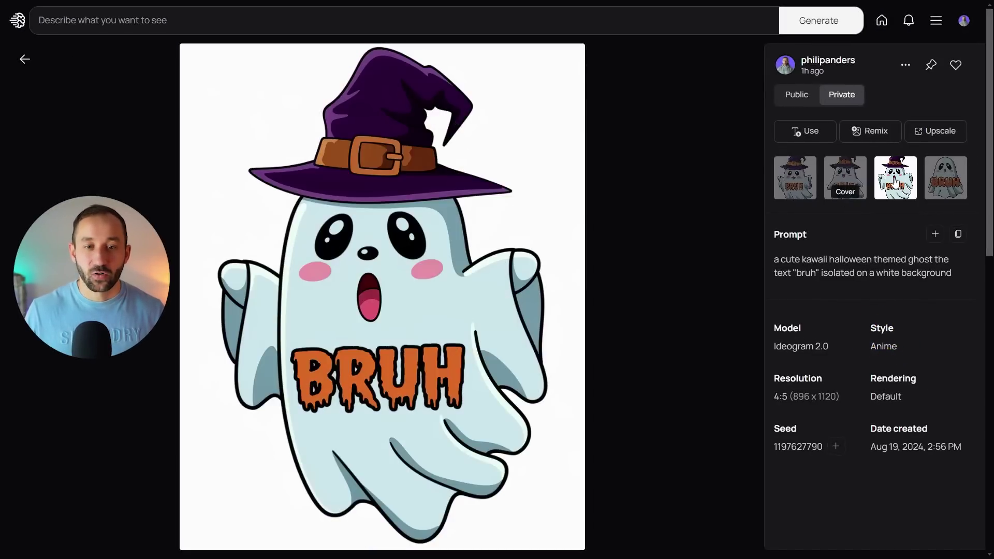
click(792, 177)
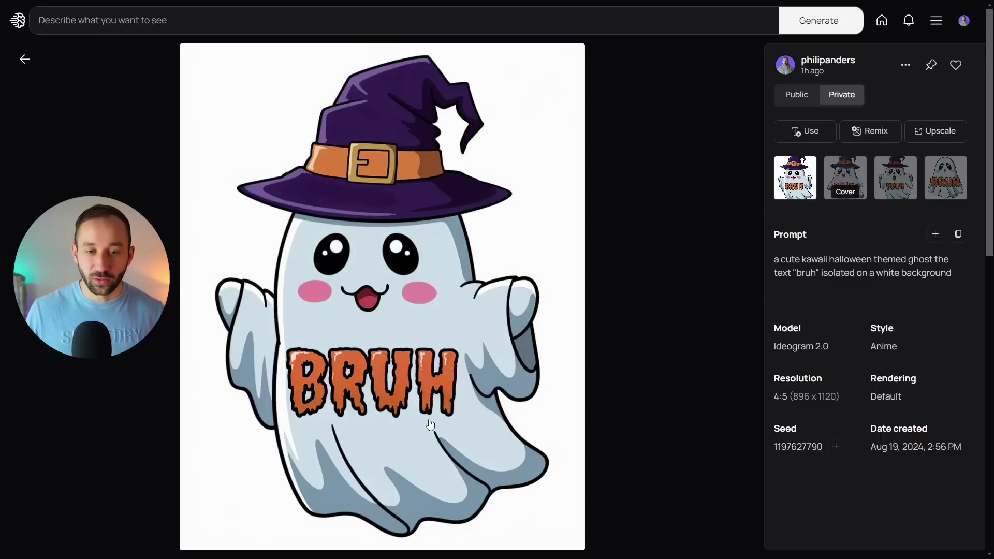
click(894, 179)
click(936, 185)
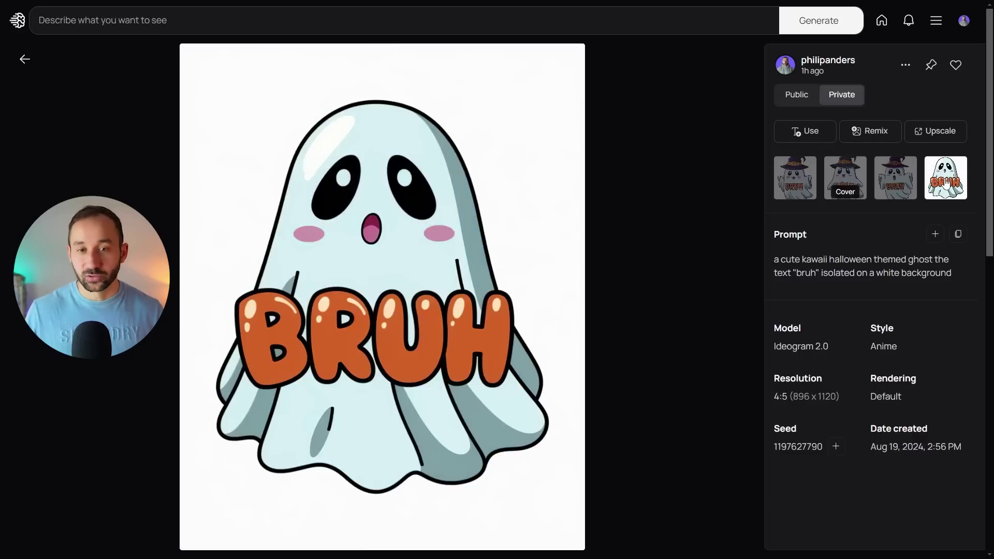
click(887, 189)
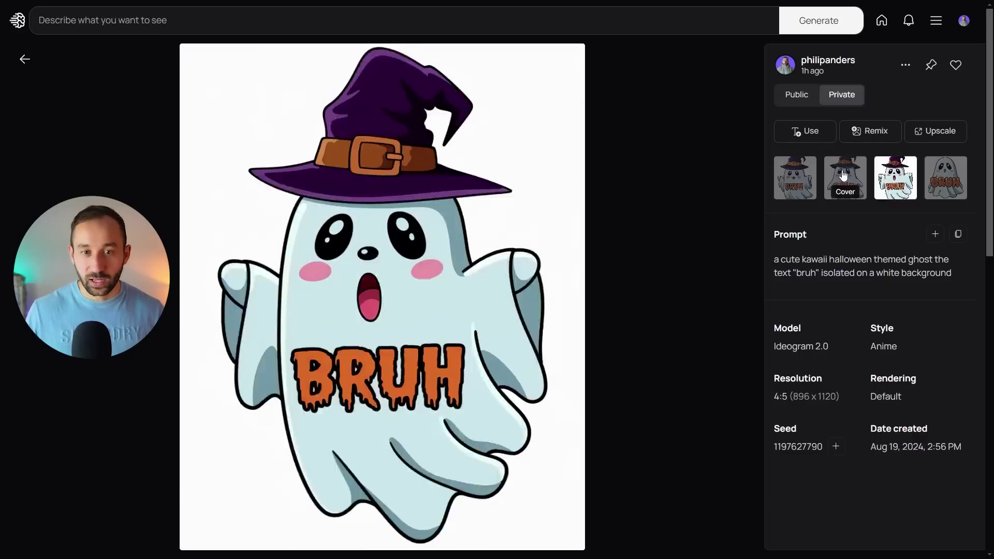
click(847, 178)
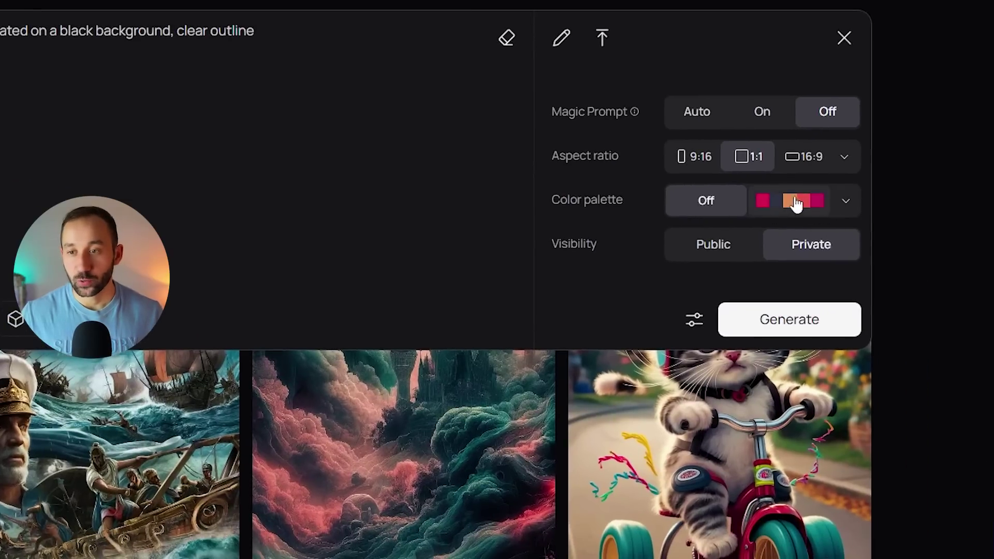
Switch the color palette from the preset to a custom one with orange #ff762c as its first color.
click(791, 206)
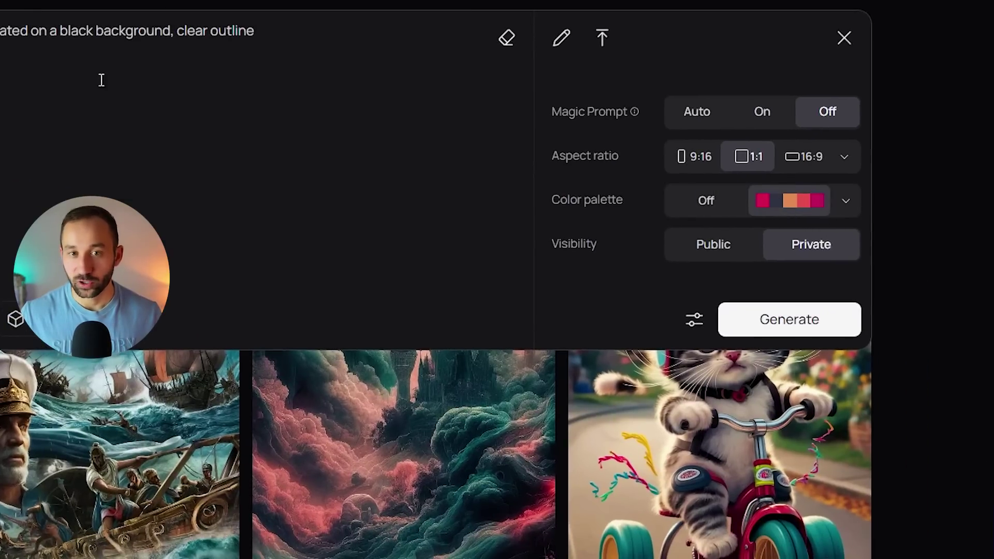
click(847, 201)
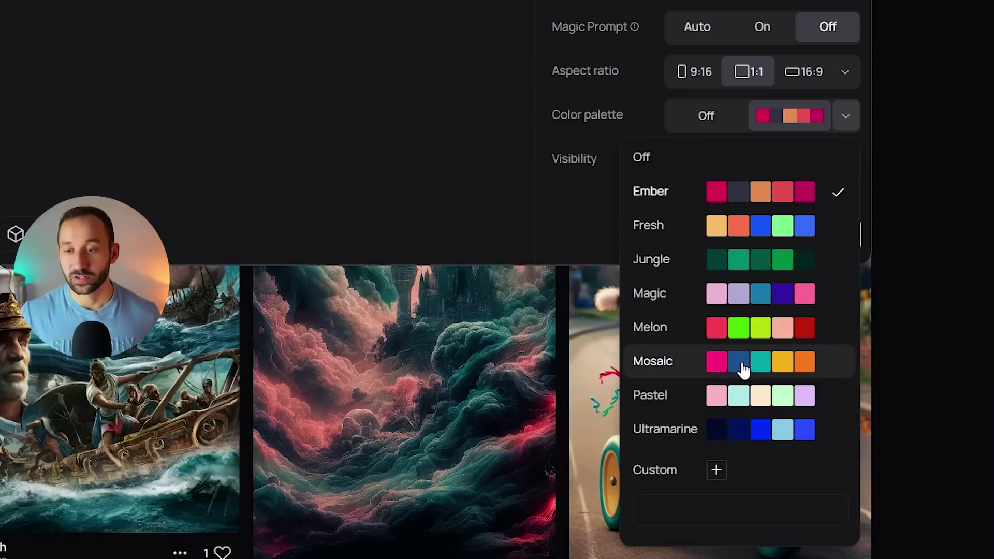
click(717, 471)
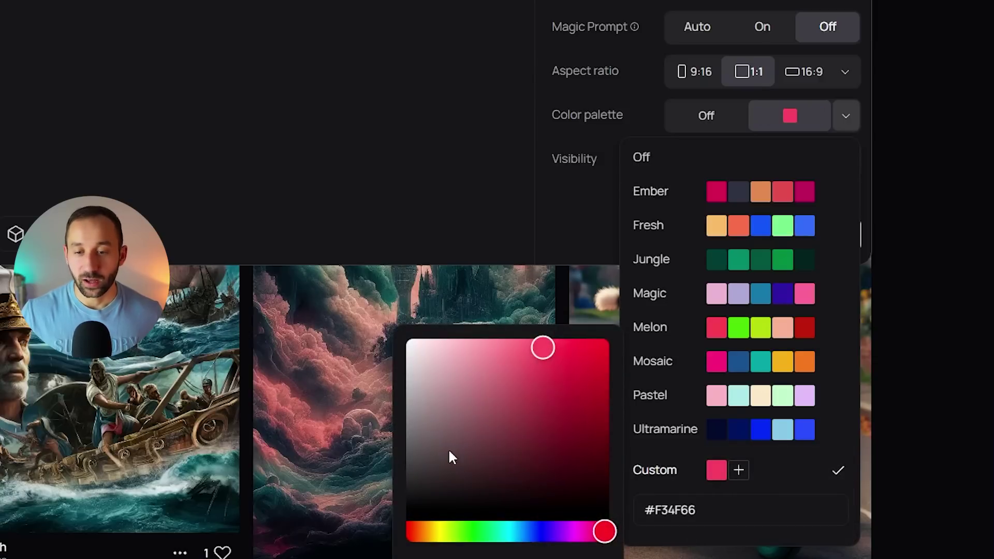
click(464, 539)
drag(463, 541, 422, 537)
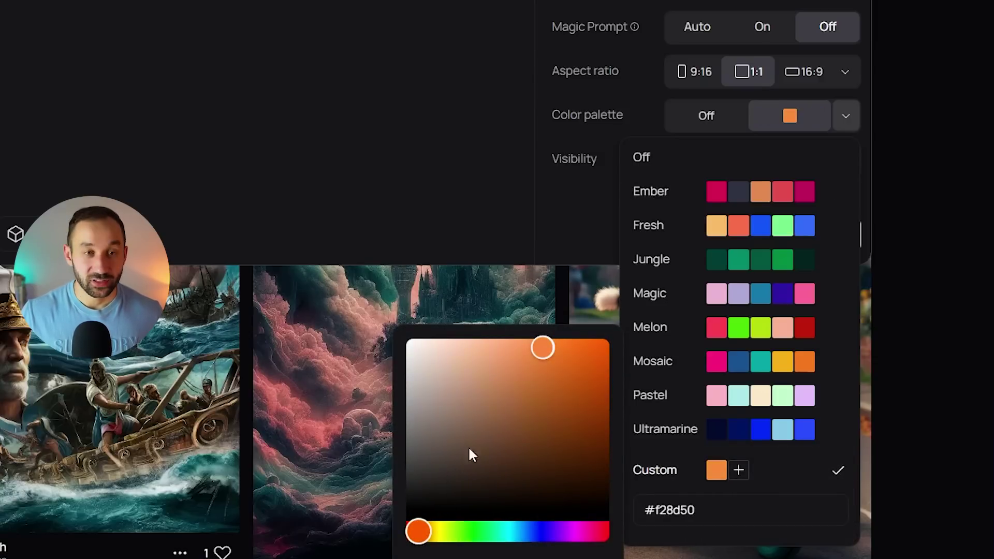
drag(551, 358, 581, 339)
Add red #ff441c and purple #9636f9 as the second and third colors of the custom palette.
click(739, 471)
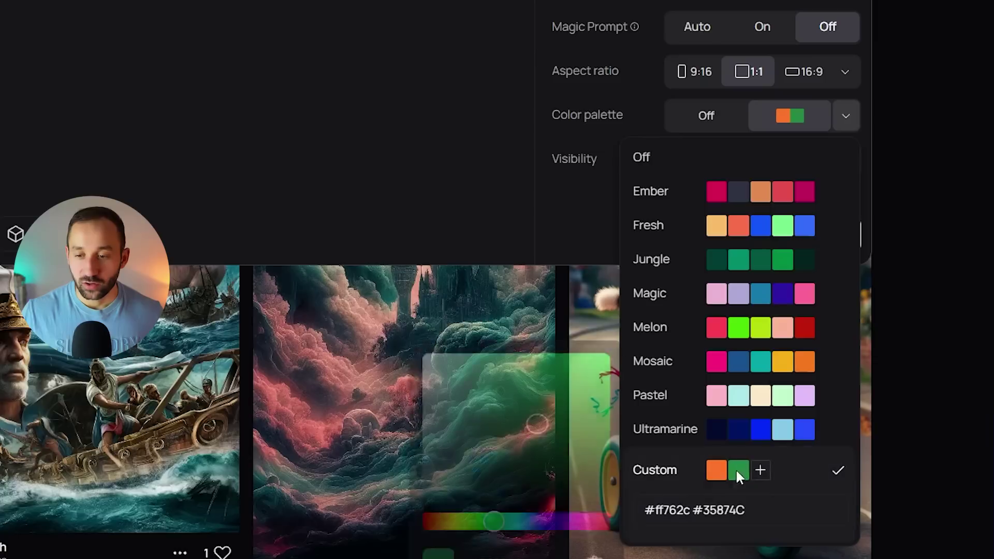
drag(547, 418, 588, 337)
drag(479, 532, 412, 532)
click(868, 518)
click(761, 470)
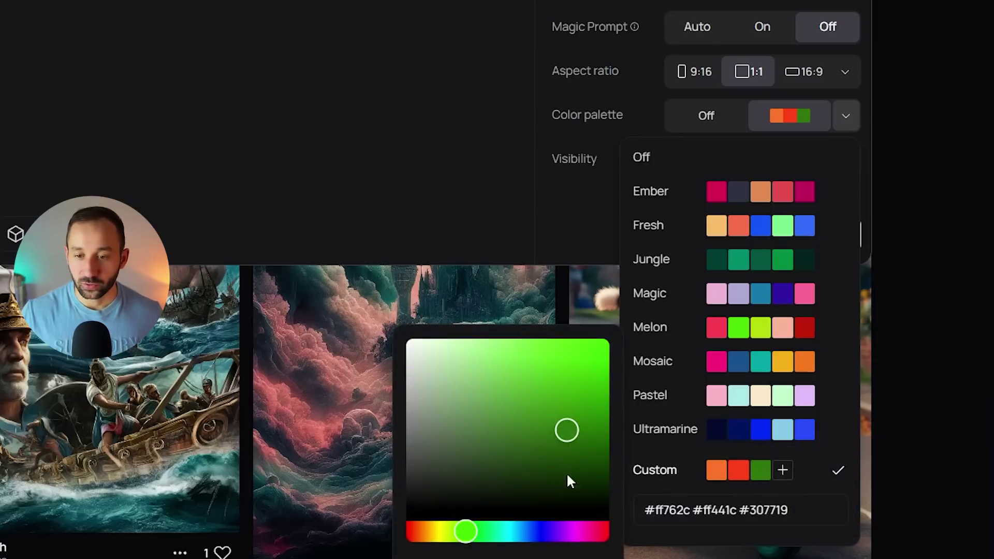
click(559, 532)
drag(567, 429, 565, 345)
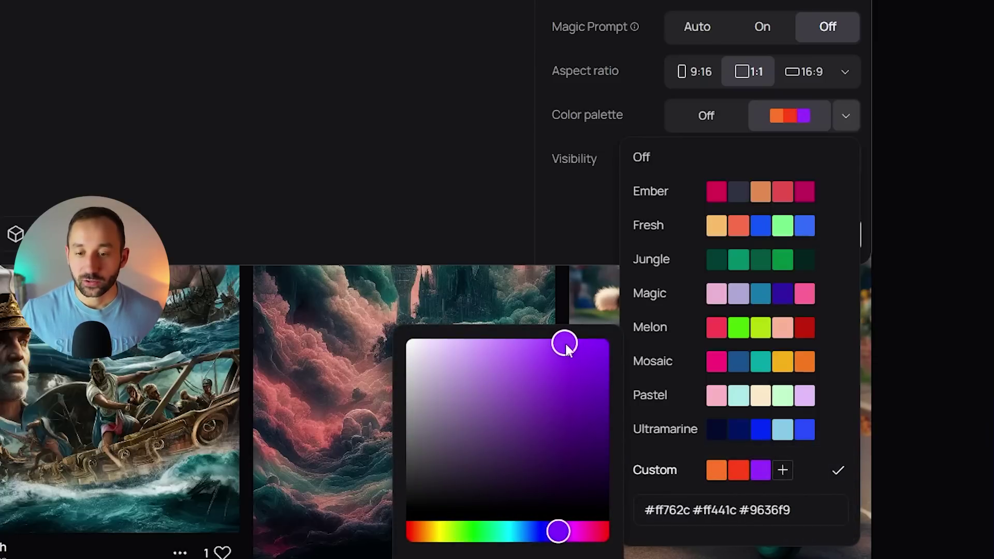
click(813, 473)
Add a pale cream as the fourth color of the custom palette.
click(783, 470)
click(427, 347)
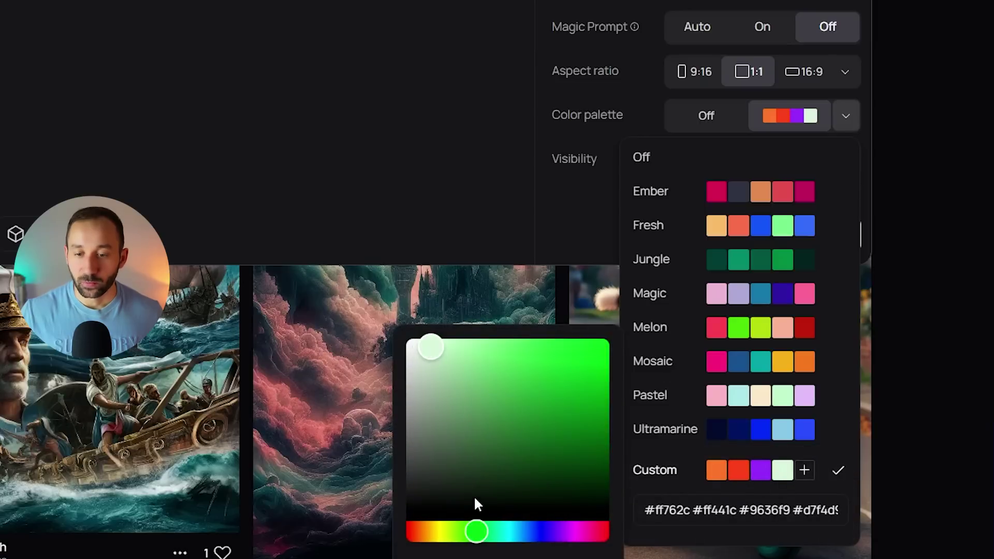
drag(477, 532, 424, 531)
click(803, 479)
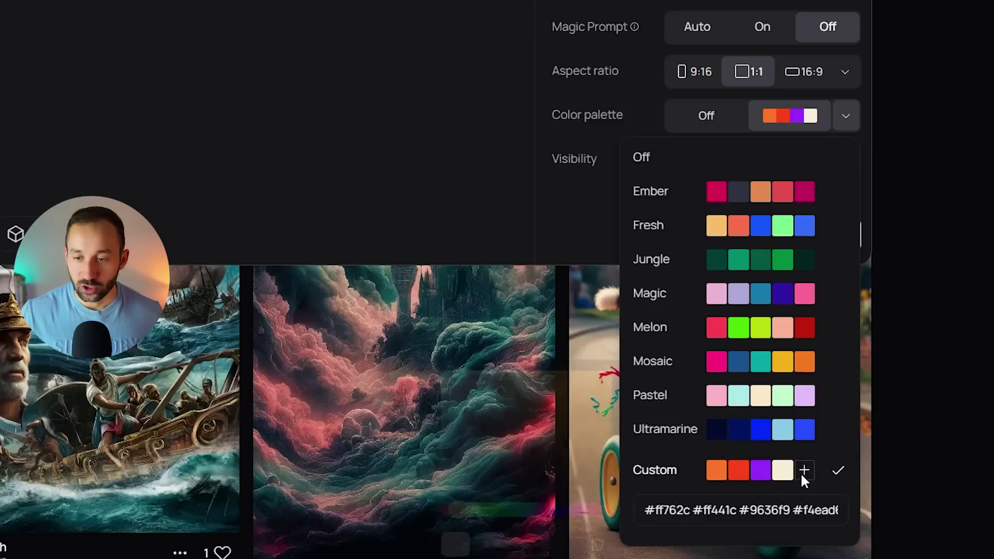
Add white as the fifth custom color and generate the retro sunset pumpkin design with this palette.
click(804, 472)
drag(513, 370, 418, 372)
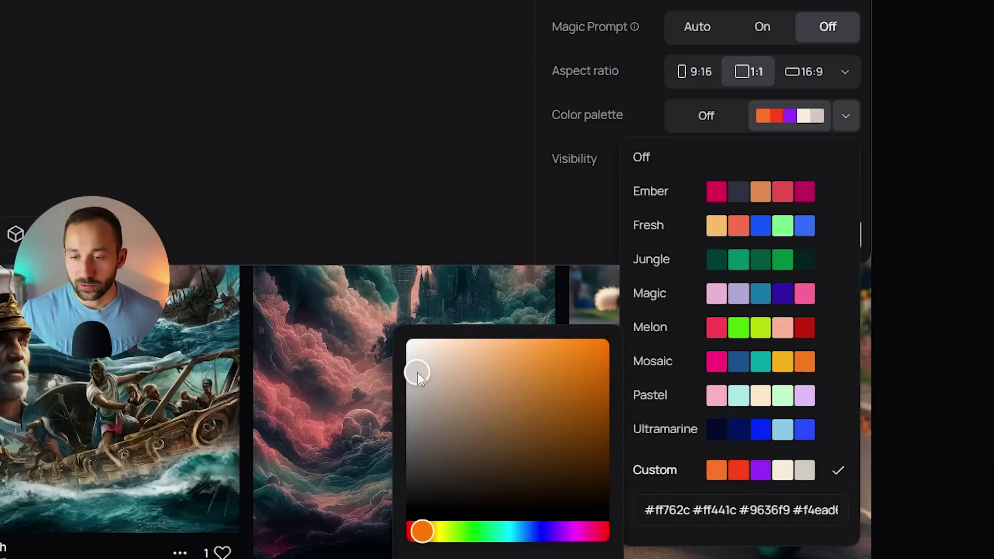
click(428, 104)
click(402, 93)
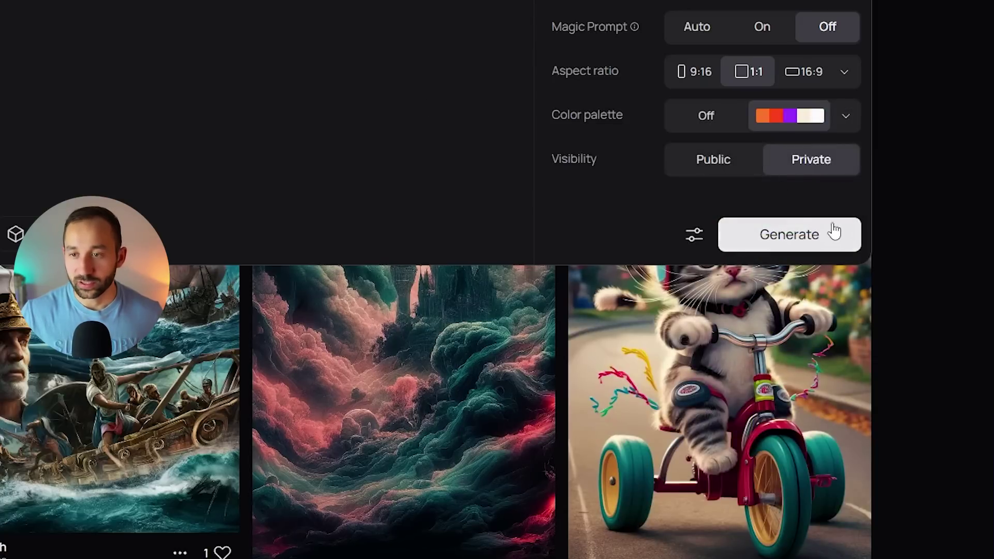
click(803, 236)
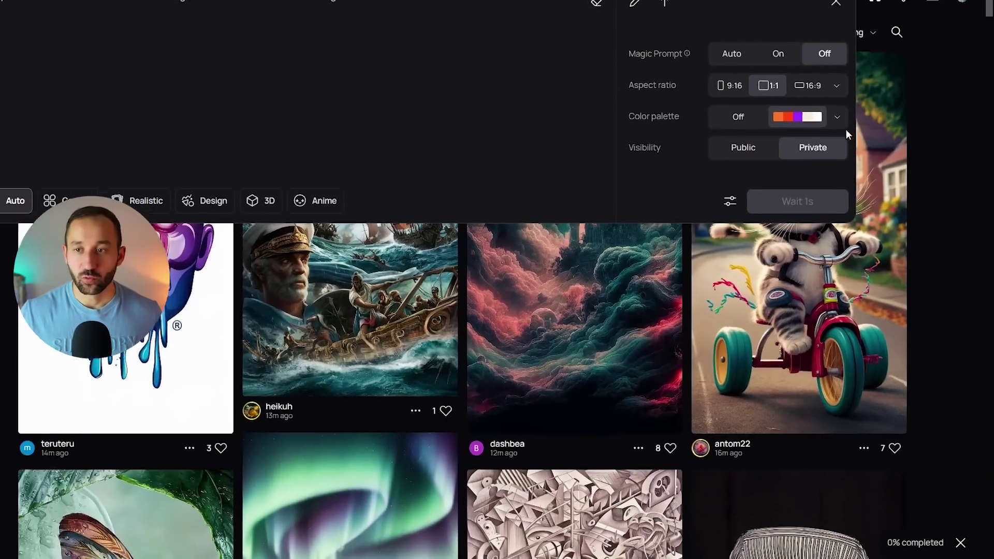
Generate the same pumpkin prompt with the Pastel color palette.
click(810, 64)
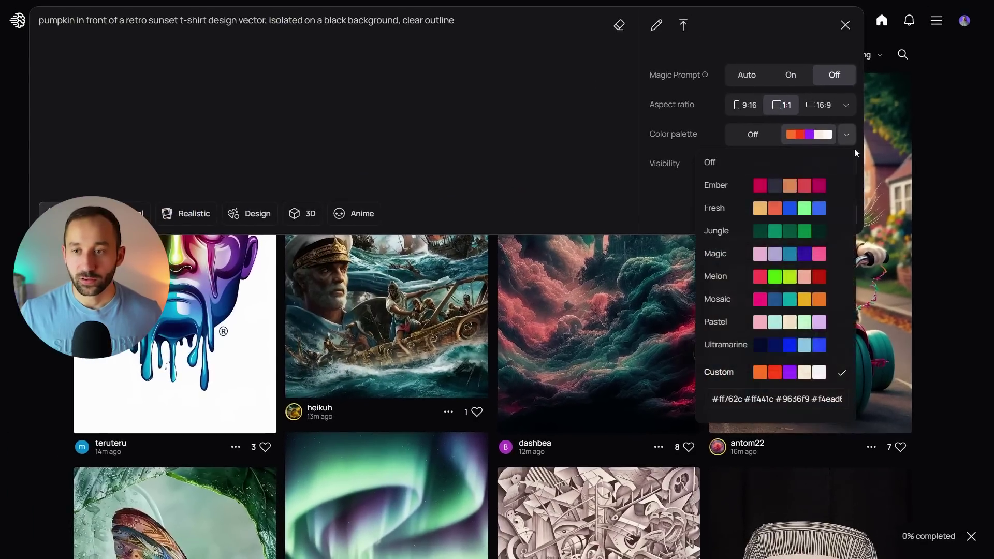
click(706, 323)
click(508, 21)
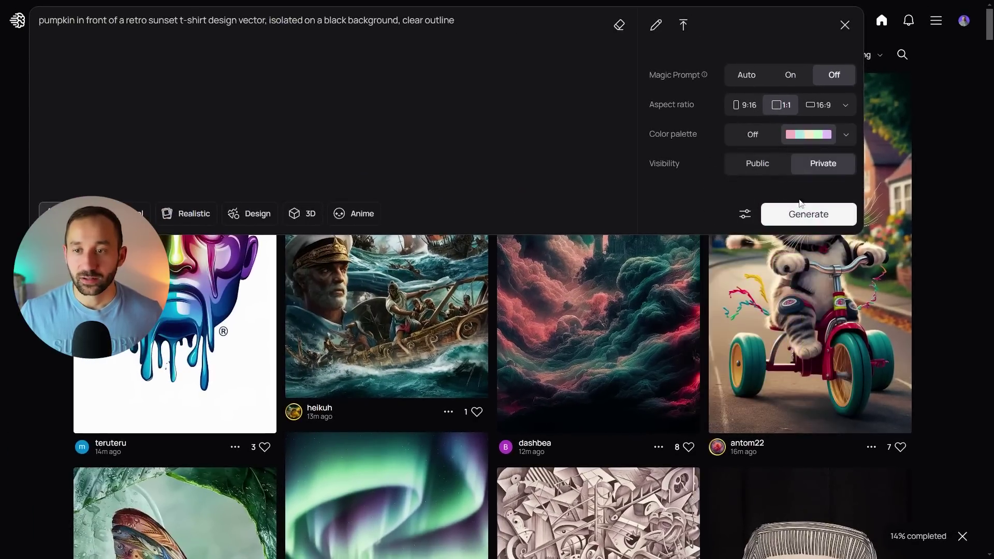
click(801, 205)
Generate the same pumpkin prompt with the Mosaic color palette.
click(497, 26)
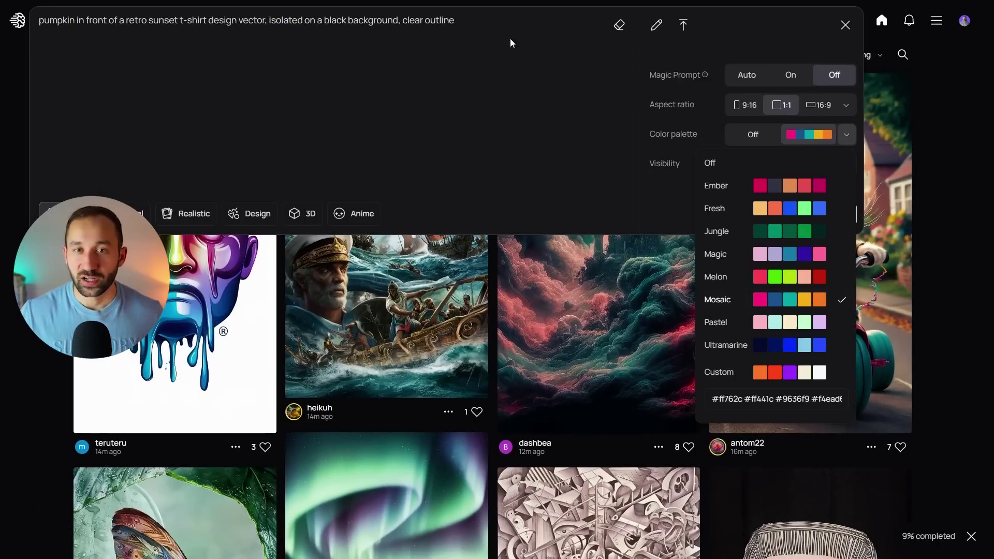
click(511, 39)
click(808, 213)
Generate the same pumpkin prompt with the Jungle color palette.
click(497, 23)
click(846, 136)
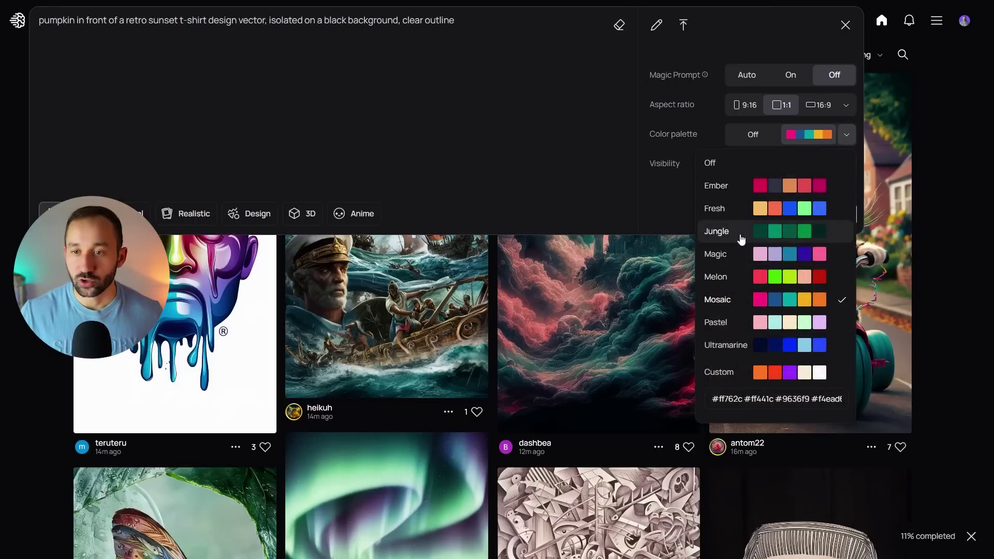
click(741, 239)
click(808, 209)
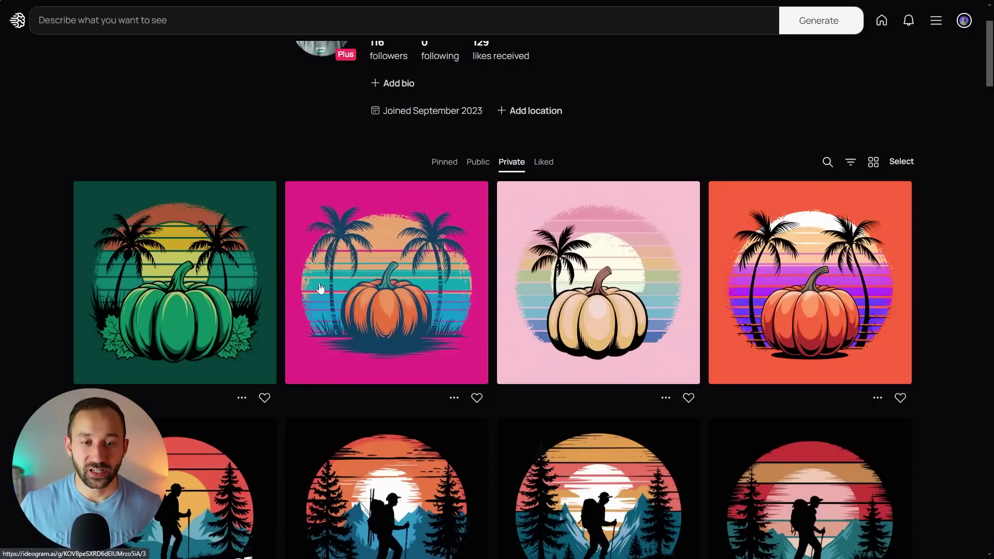
Compare the pumpkin variations made with the custom palette and check the option for reusing that palette.
click(815, 275)
click(847, 191)
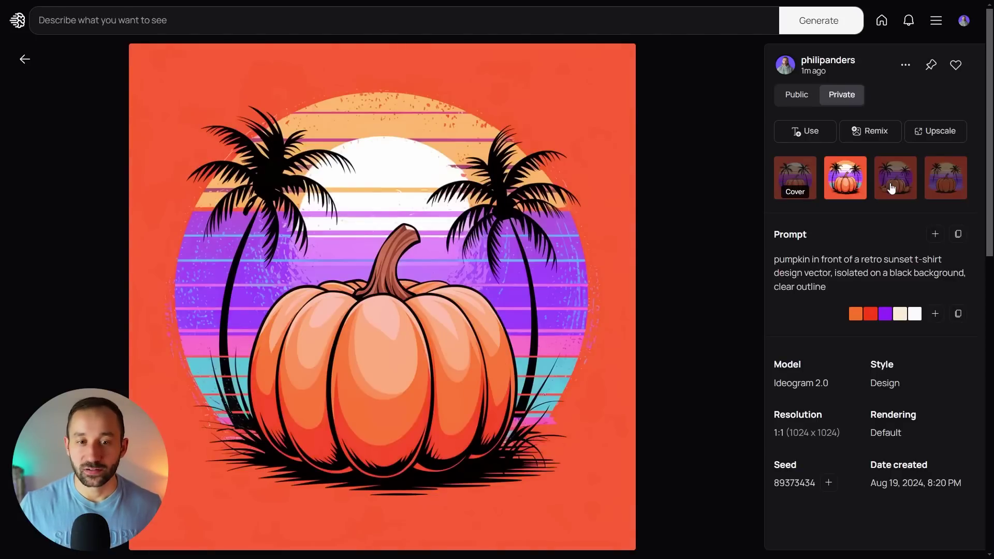
click(892, 188)
click(950, 186)
click(847, 185)
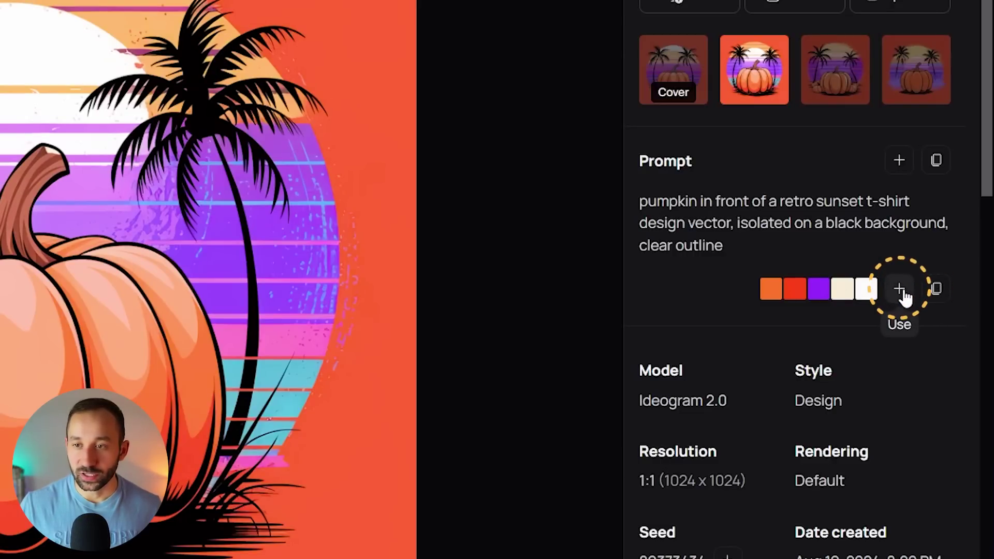
click(901, 292)
click(871, 256)
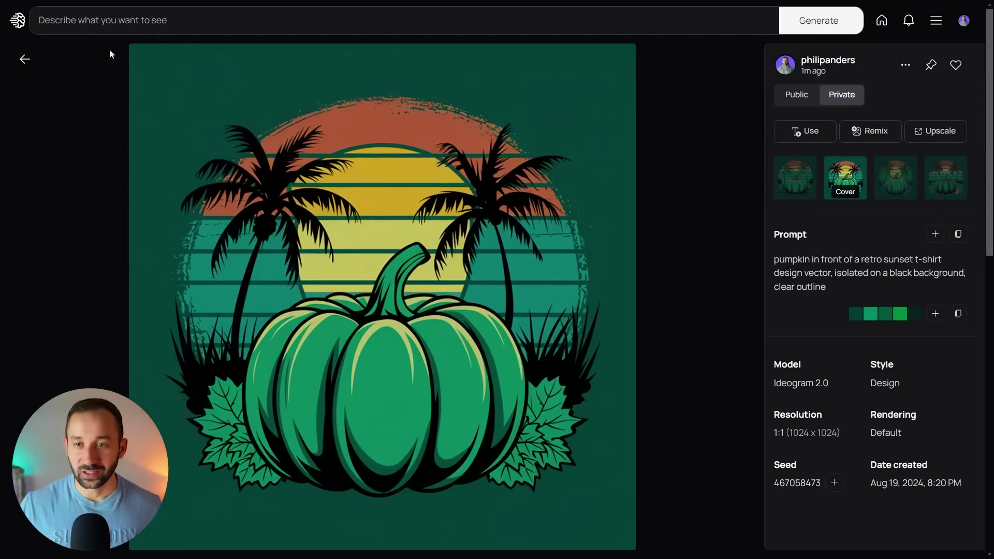
Leave the green Jungle palette pumpkin and view the pink Mosaic palette version.
click(26, 60)
click(459, 258)
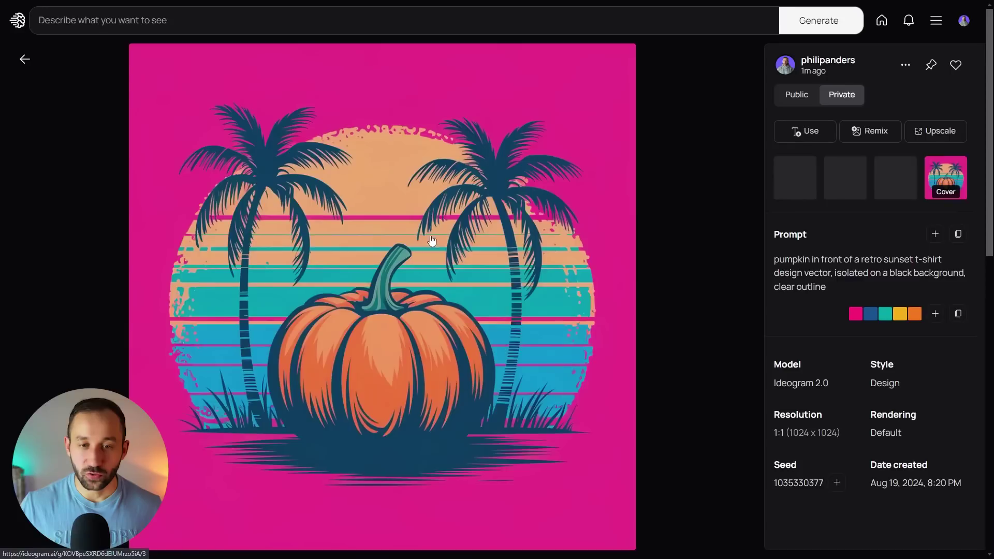